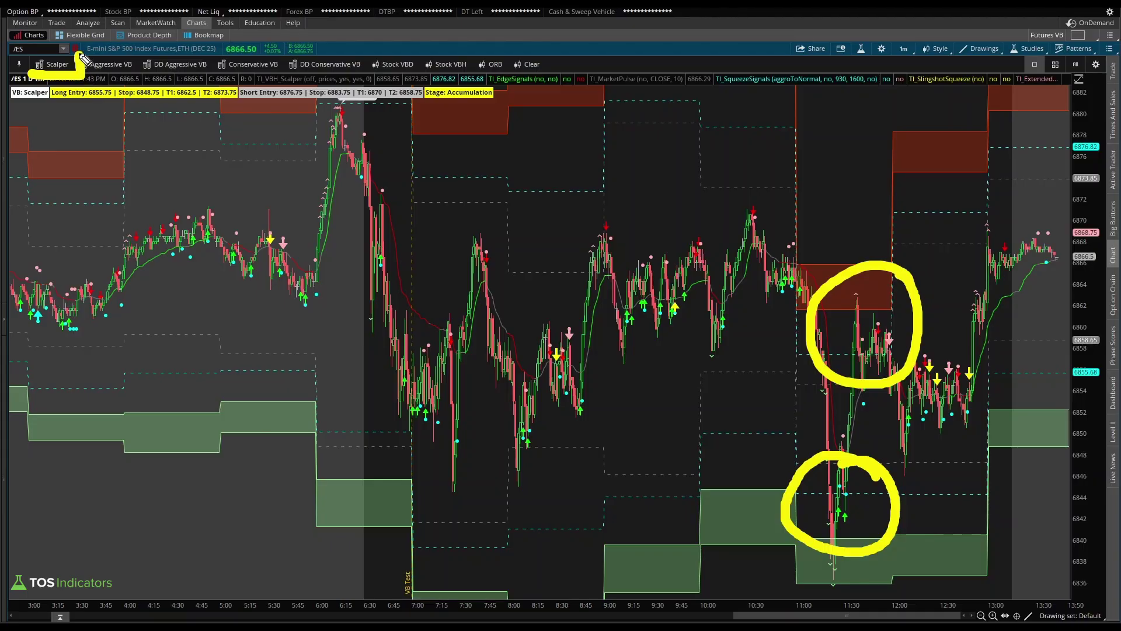
Outline the Scalper and Stock VBH chart styles in yellow and handwrite ES with an underlined SPX below it.
{"action": "mouse_move", "coordinate": [79, 56]}
{"action": "left_mouse_down"}
{"action": "mouse_move", "coordinate": [27, 52]}
{"action": "mouse_move", "coordinate": [31, 73]}
{"action": "left_mouse_up"}
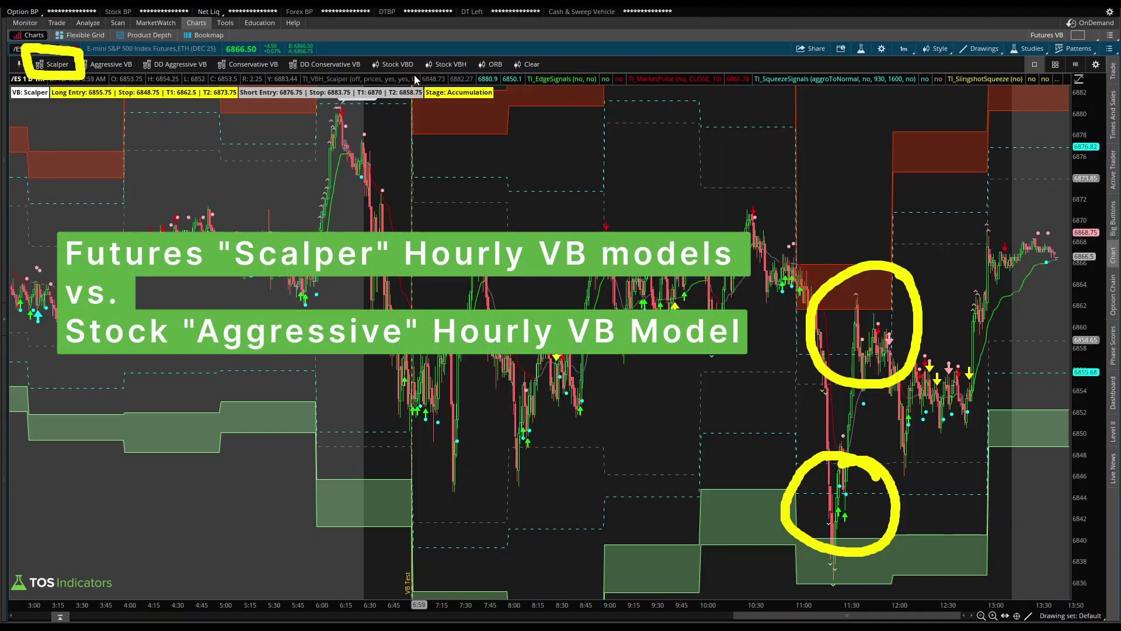
{"action": "mouse_move", "coordinate": [471, 54]}
{"action": "left_mouse_down"}
{"action": "mouse_move", "coordinate": [432, 40]}
{"action": "mouse_move", "coordinate": [425, 81]}
{"action": "mouse_move", "coordinate": [482, 58]}
{"action": "mouse_move", "coordinate": [461, 41]}
{"action": "left_mouse_up"}
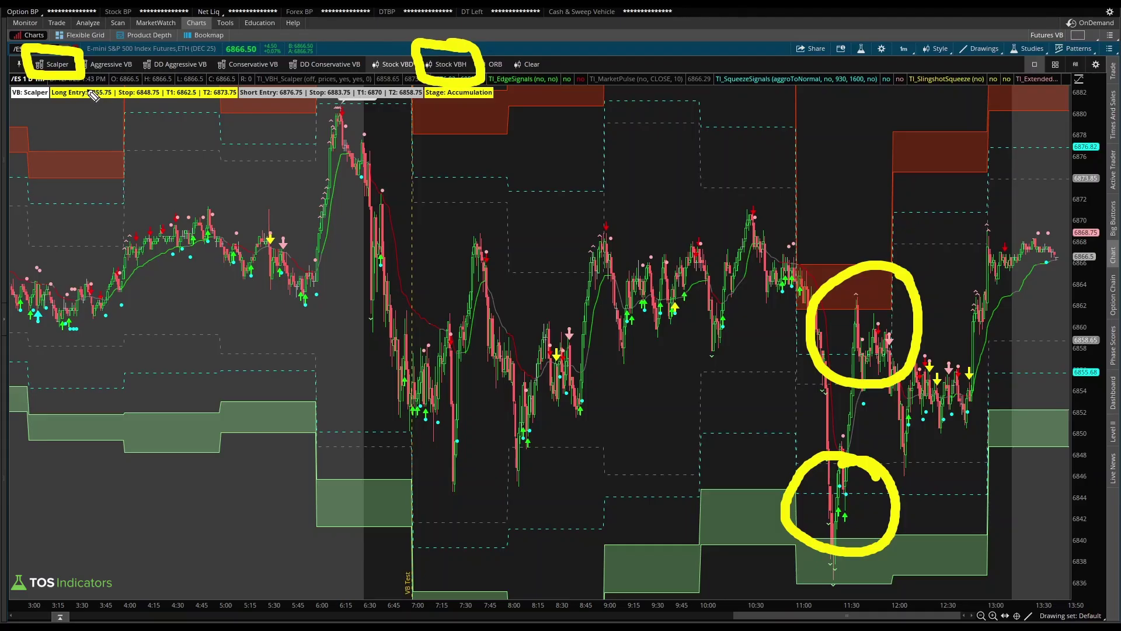
{"action": "left_click_drag", "start_coordinate": [486, 153], "coordinate": [498, 193]}
{"action": "mouse_move", "coordinate": [445, 250]}
{"action": "left_mouse_down"}
{"action": "mouse_move", "coordinate": [478, 235]}
{"action": "mouse_move", "coordinate": [470, 285]}
{"action": "left_mouse_up"}
{"action": "mouse_move", "coordinate": [507, 240]}
{"action": "left_mouse_down"}
{"action": "mouse_move", "coordinate": [513, 272]}
{"action": "mouse_move", "coordinate": [525, 250]}
{"action": "mouse_move", "coordinate": [555, 245]}
{"action": "mouse_move", "coordinate": [575, 272]}
{"action": "left_mouse_up"}
{"action": "left_click_drag", "start_coordinate": [559, 225], "coordinate": [529, 275]}
{"action": "left_click_drag", "start_coordinate": [452, 318], "coordinate": [572, 294]}
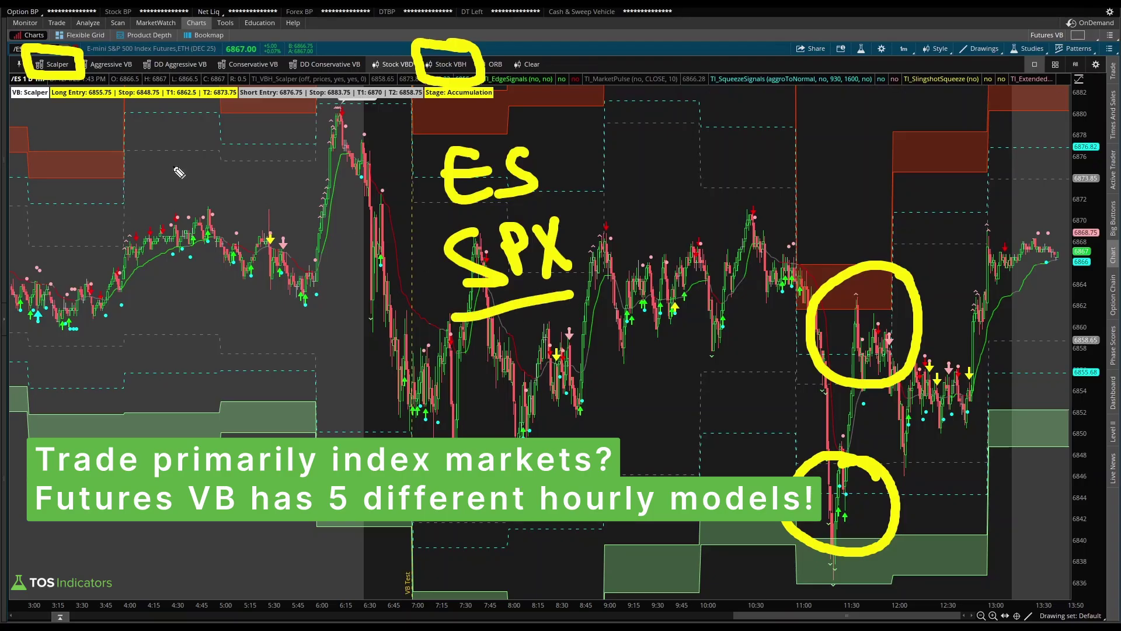
Draw arrows to the outlined Scalper and Stock VBH styles and write SPY beside the Stock VBH arrow, then clear all annotations.
{"action": "mouse_move", "coordinate": [338, 219]}
{"action": "left_mouse_down"}
{"action": "mouse_move", "coordinate": [30, 96]}
{"action": "mouse_move", "coordinate": [64, 105]}
{"action": "left_mouse_up"}
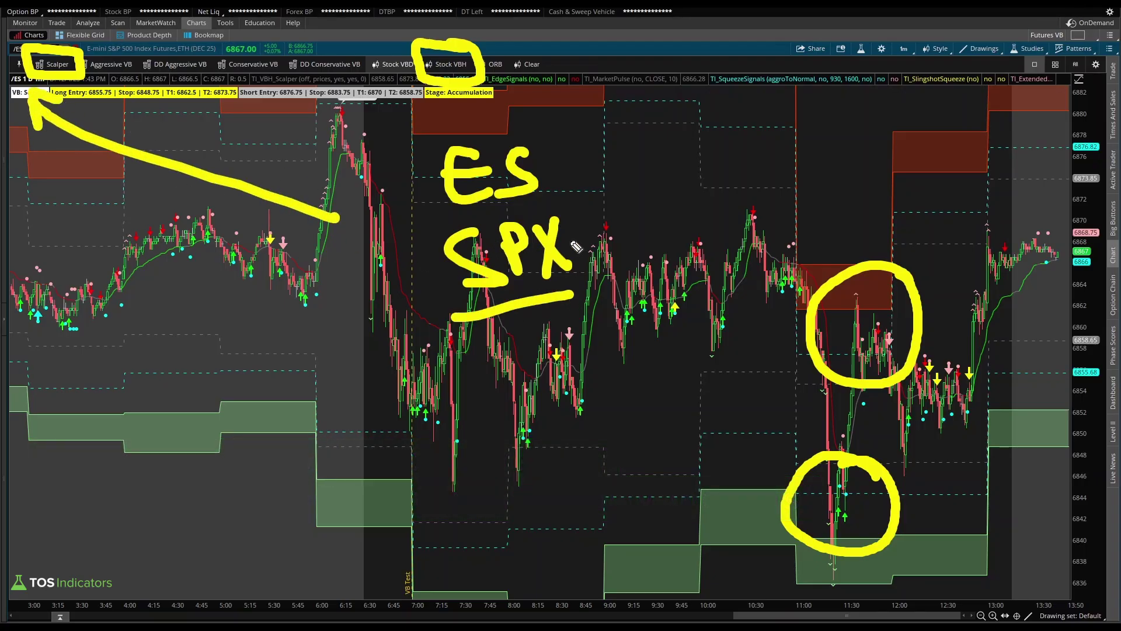
{"action": "mouse_move", "coordinate": [586, 42]}
{"action": "left_mouse_down"}
{"action": "mouse_move", "coordinate": [496, 45]}
{"action": "mouse_move", "coordinate": [521, 68]}
{"action": "left_mouse_up"}
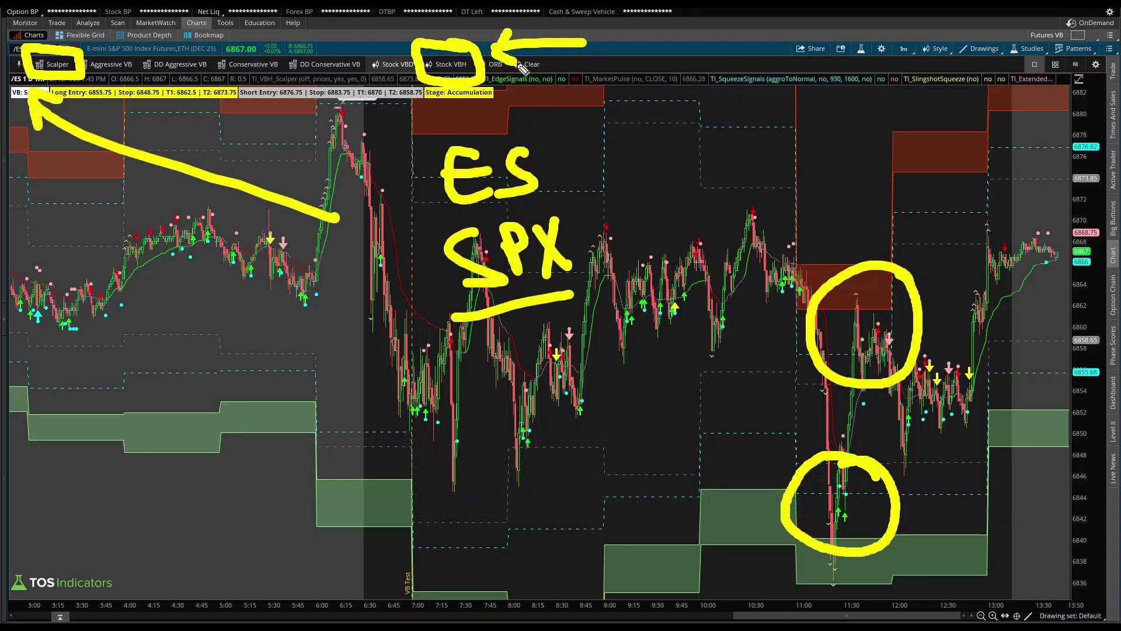
{"action": "left_click_drag", "start_coordinate": [670, 36], "coordinate": [635, 79]}
{"action": "mouse_move", "coordinate": [680, 38]}
{"action": "left_mouse_down"}
{"action": "mouse_move", "coordinate": [686, 79]}
{"action": "mouse_move", "coordinate": [680, 58]}
{"action": "left_mouse_up"}
{"action": "left_click_drag", "start_coordinate": [704, 26], "coordinate": [727, 86]}
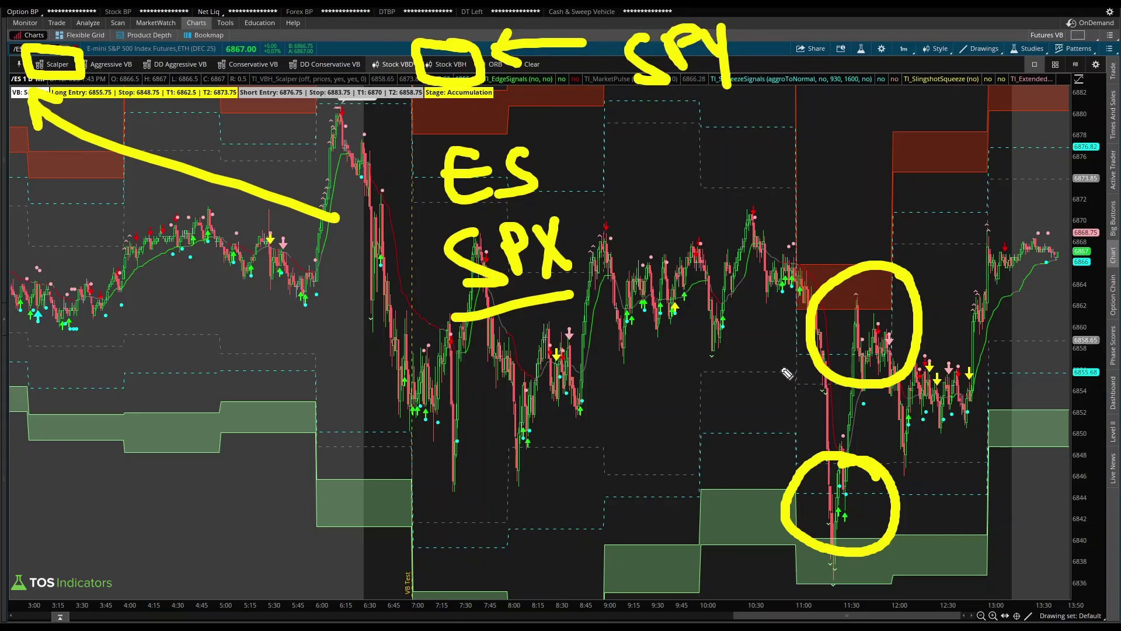
{"action": "key", "text": "Escape"}
Draw a yellow arrow along the sell-off from the 6880.75 high to the lower cyan line just before 7:00.
{"action": "mouse_move", "coordinate": [514, 337]}
{"action": "left_mouse_down"}
{"action": "mouse_move", "coordinate": [751, 375]}
{"action": "mouse_move", "coordinate": [1067, 385]}
{"action": "left_mouse_up"}
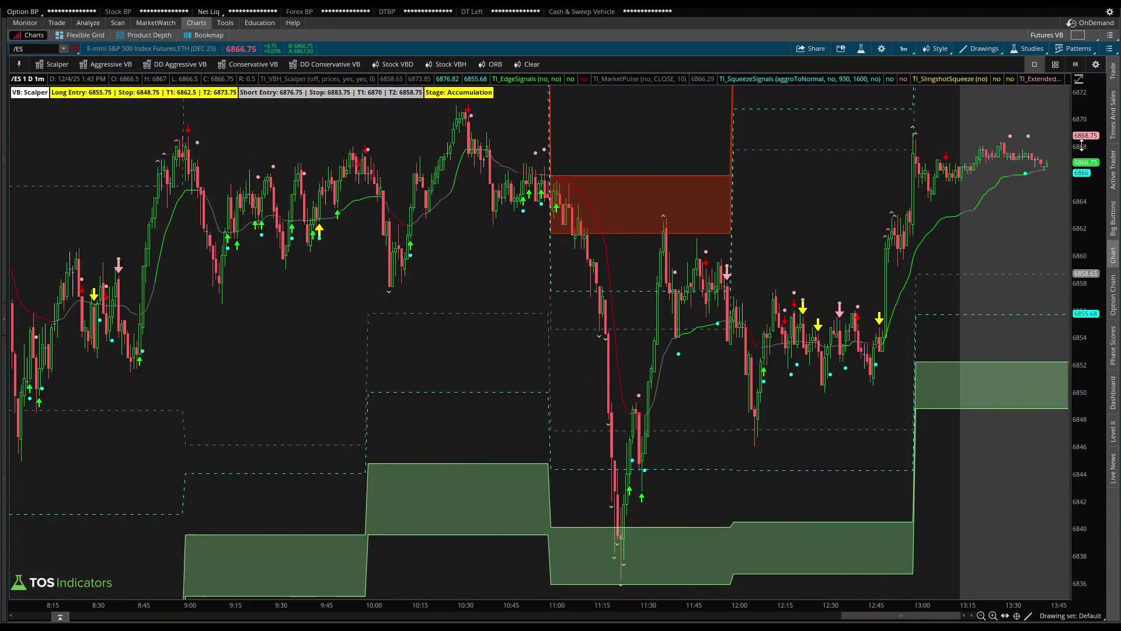
{"action": "left_click_drag", "start_coordinate": [1081, 146], "coordinate": [1119, 244]}
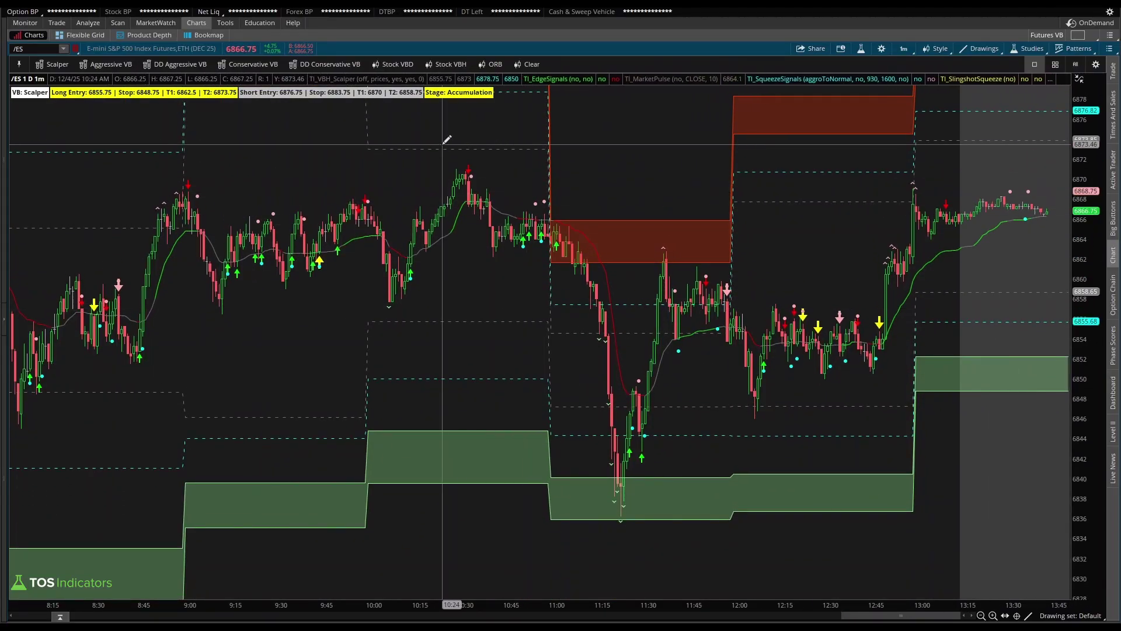
{"action": "left_click_drag", "start_coordinate": [444, 142], "coordinate": [956, 251]}
{"action": "scroll", "coordinate": [372, 322], "scroll_direction": "left", "scroll_amount": 1}
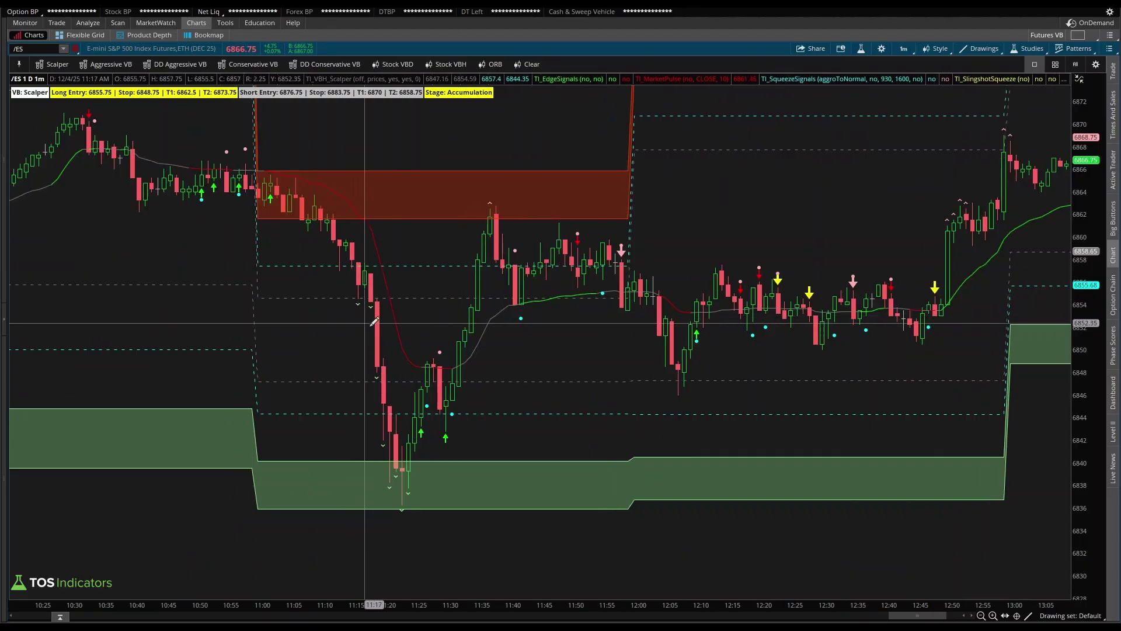
{"action": "left_click_drag", "start_coordinate": [903, 619], "coordinate": [858, 550]}
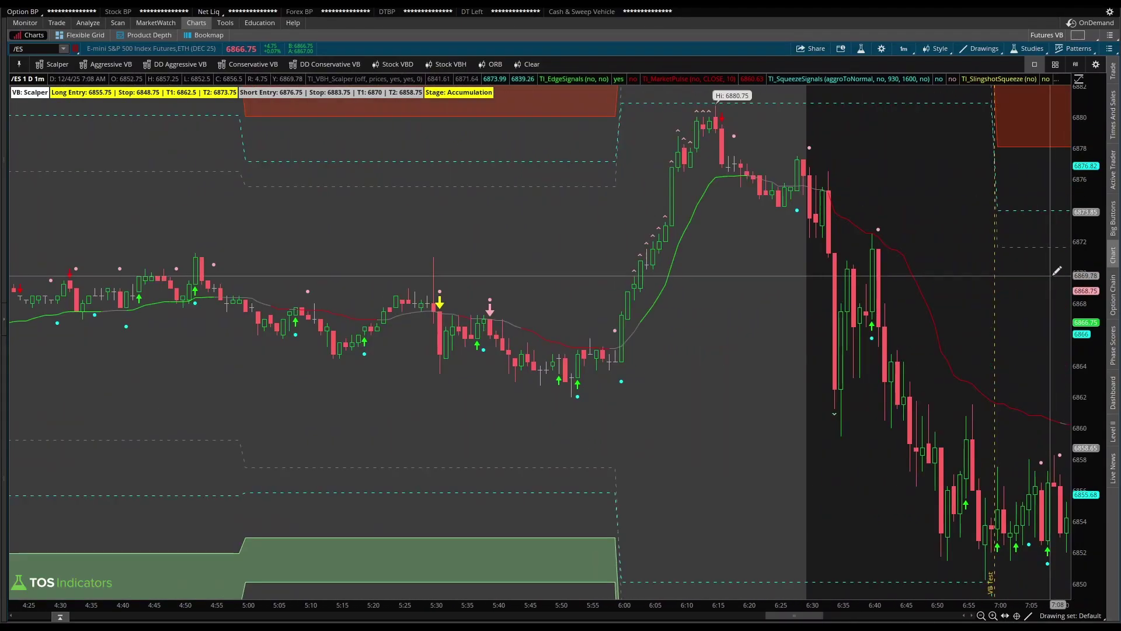
{"action": "left_click_drag", "start_coordinate": [1087, 198], "coordinate": [1088, 315]}
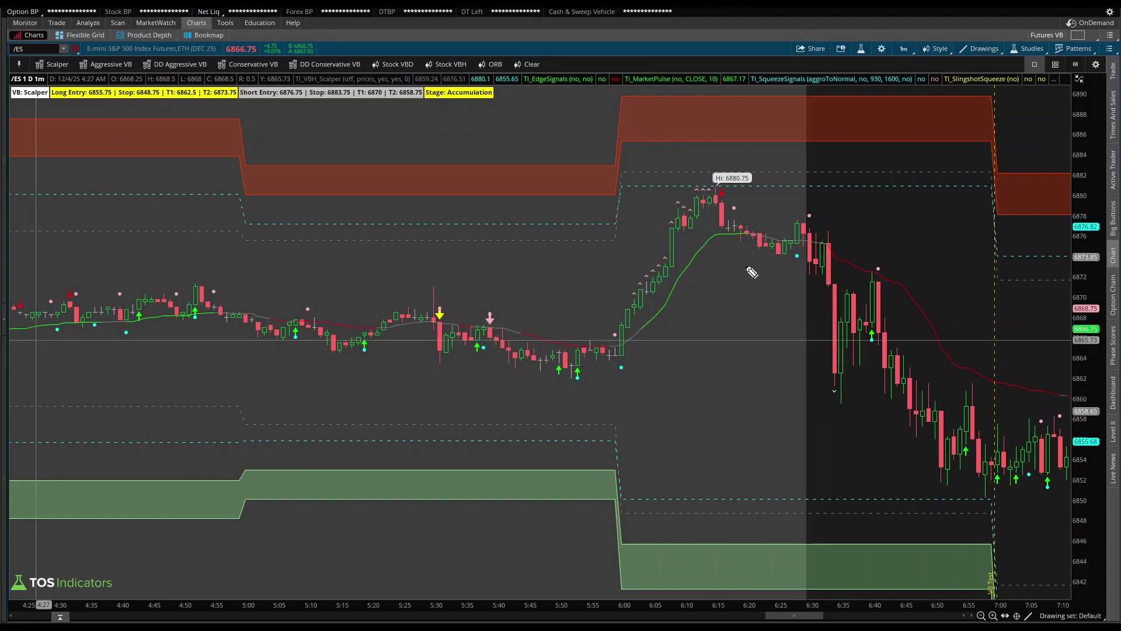
{"action": "left_click_drag", "start_coordinate": [719, 203], "coordinate": [965, 452]}
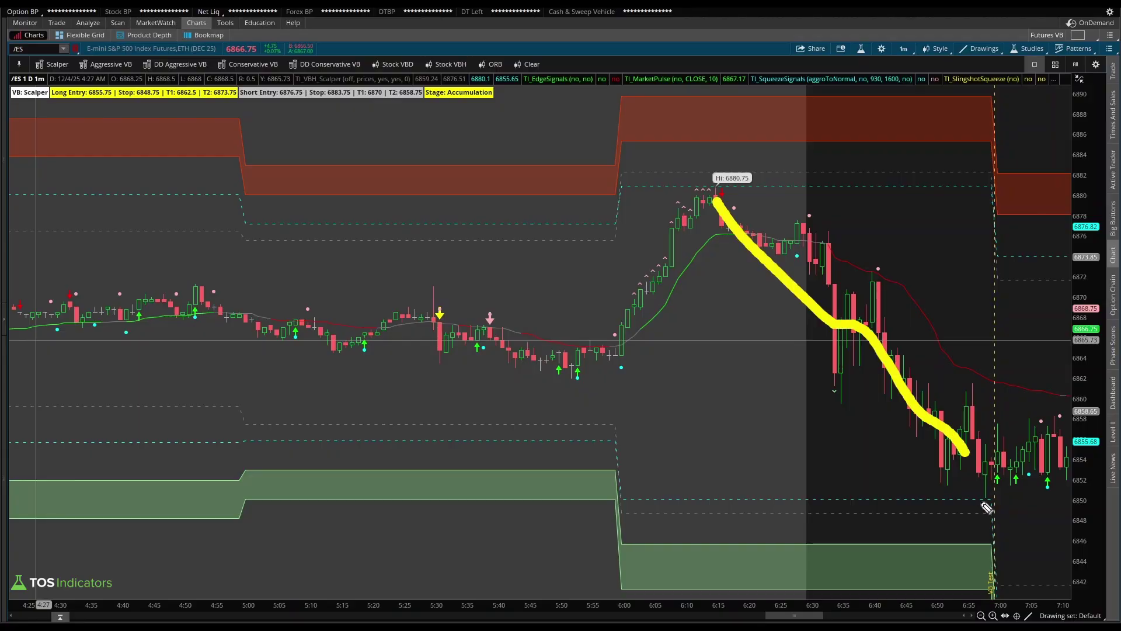
{"action": "left_click_drag", "start_coordinate": [934, 505], "coordinate": [977, 508]}
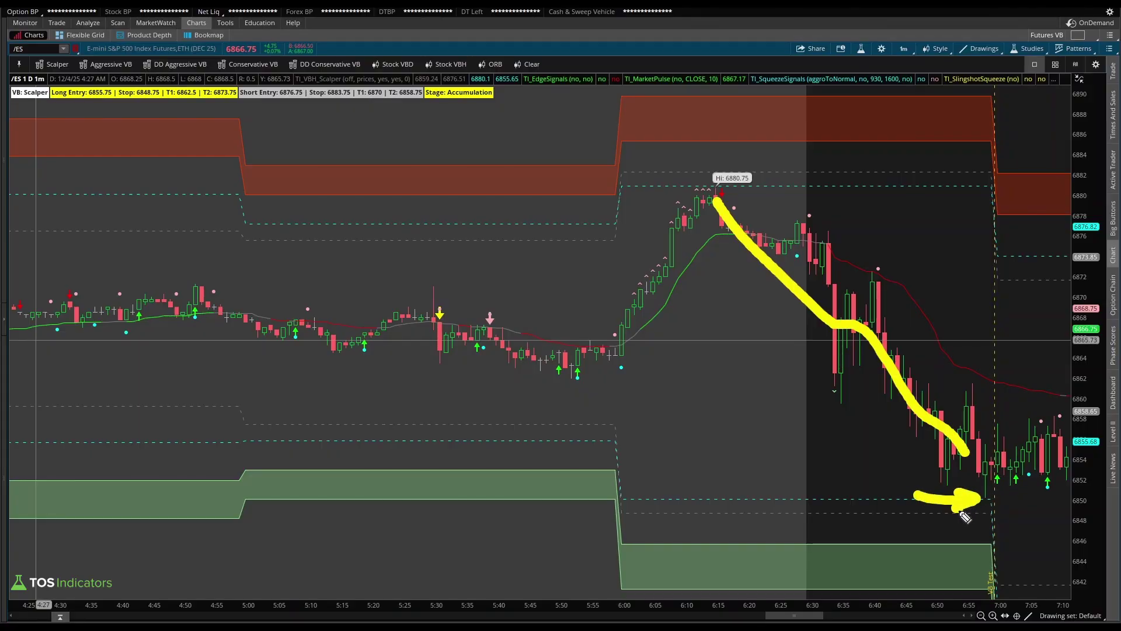
Circle the lower cyan line touch near 7:00, draw an arrow along the rebound, and write BUY with a check mark.
{"action": "left_click_drag", "start_coordinate": [788, 616], "coordinate": [810, 617]}
{"action": "key", "text": "shift+F9"}
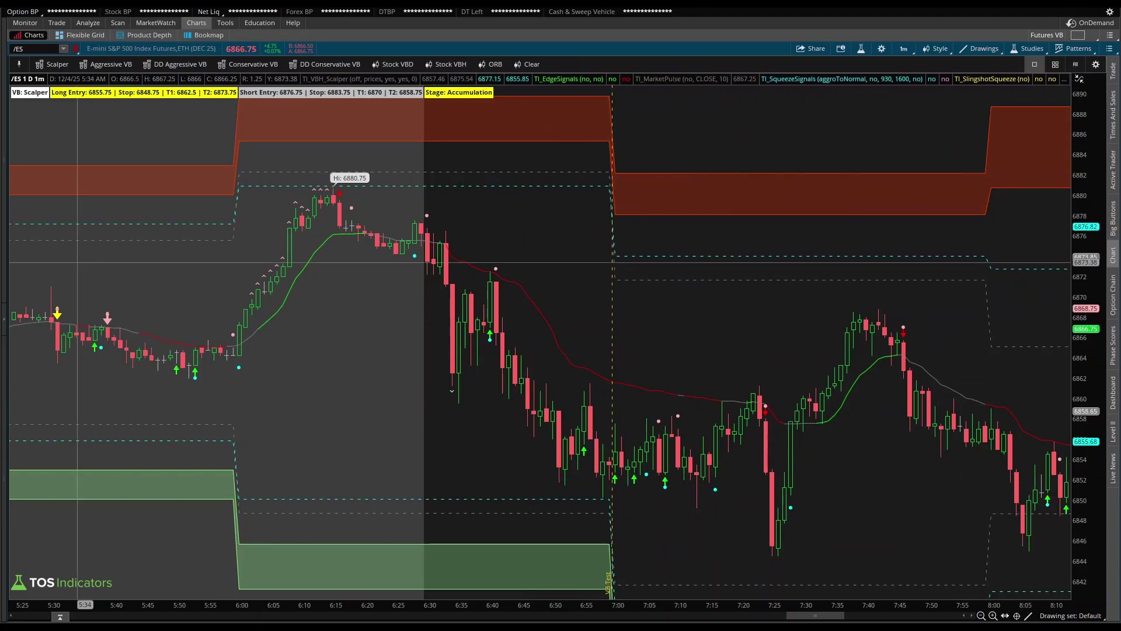
{"action": "mouse_move", "coordinate": [612, 474]}
{"action": "left_mouse_down"}
{"action": "mouse_move", "coordinate": [640, 484]}
{"action": "mouse_move", "coordinate": [781, 388]}
{"action": "mouse_move", "coordinate": [818, 341]}
{"action": "left_mouse_up"}
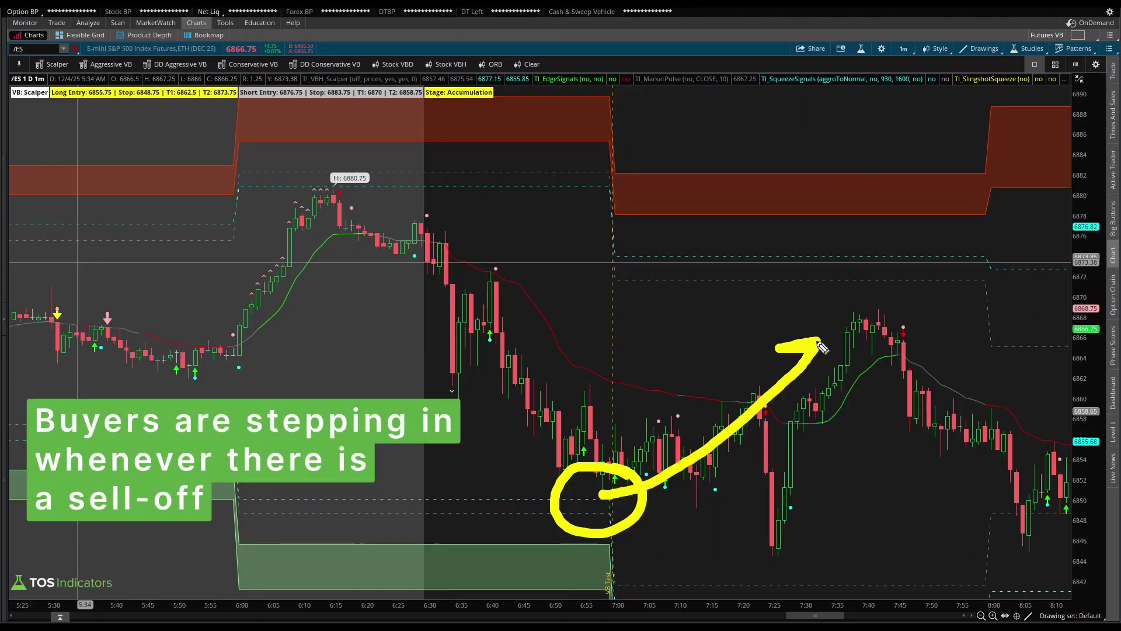
{"action": "mouse_move", "coordinate": [695, 473]}
{"action": "left_mouse_down"}
{"action": "mouse_move", "coordinate": [698, 528]}
{"action": "mouse_move", "coordinate": [713, 529]}
{"action": "left_mouse_up"}
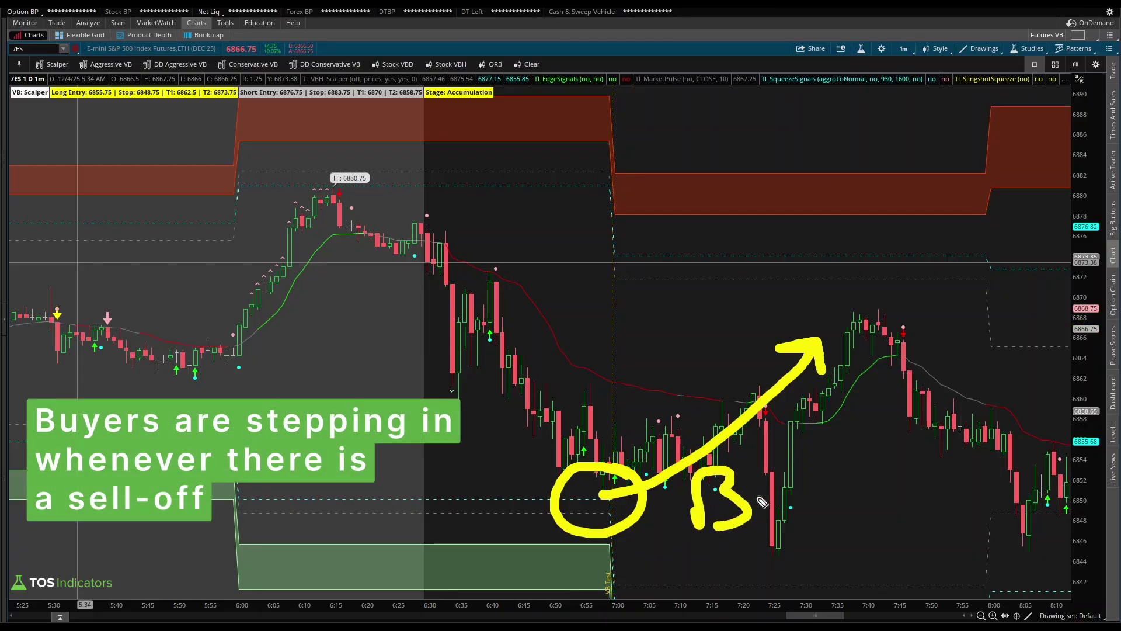
{"action": "mouse_move", "coordinate": [754, 482]}
{"action": "left_mouse_down"}
{"action": "mouse_move", "coordinate": [786, 485]}
{"action": "mouse_move", "coordinate": [830, 529]}
{"action": "left_mouse_up"}
{"action": "left_click_drag", "start_coordinate": [443, 490], "coordinate": [526, 416]}
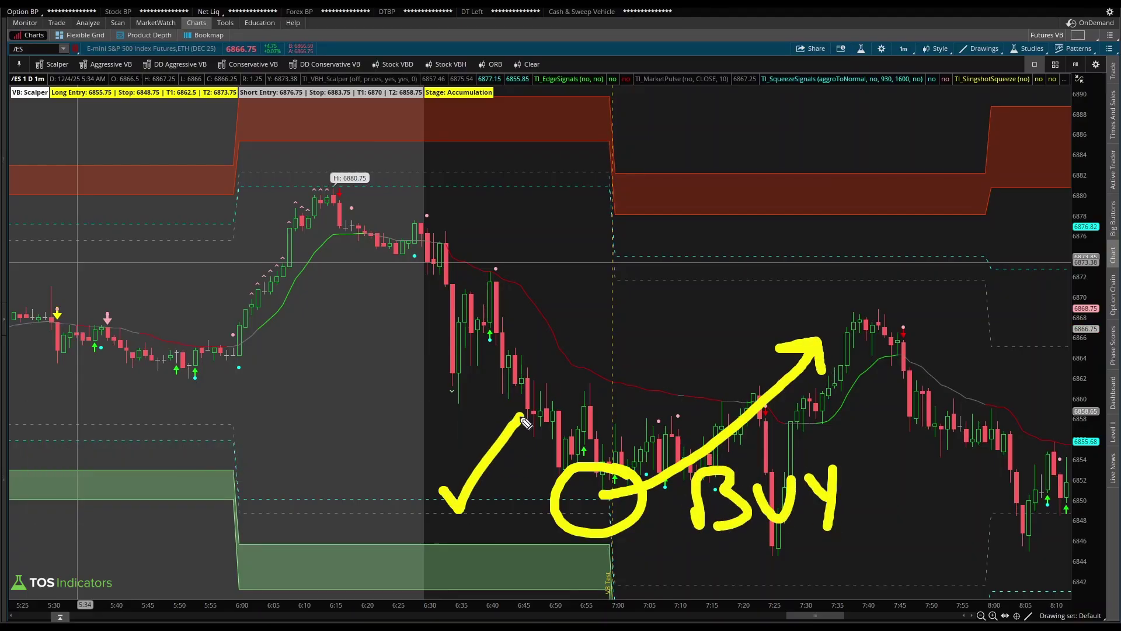
Replace the annotations with arrows from the 6:30 area to the lower and upper cyan lines, mark both lines, and clear the drawings.
{"action": "key", "text": "shift+F9"}
{"action": "mouse_move", "coordinate": [431, 305]}
{"action": "left_mouse_down"}
{"action": "mouse_move", "coordinate": [551, 502]}
{"action": "mouse_move", "coordinate": [549, 464]}
{"action": "left_mouse_up"}
{"action": "left_click_drag", "start_coordinate": [470, 501], "coordinate": [509, 504]}
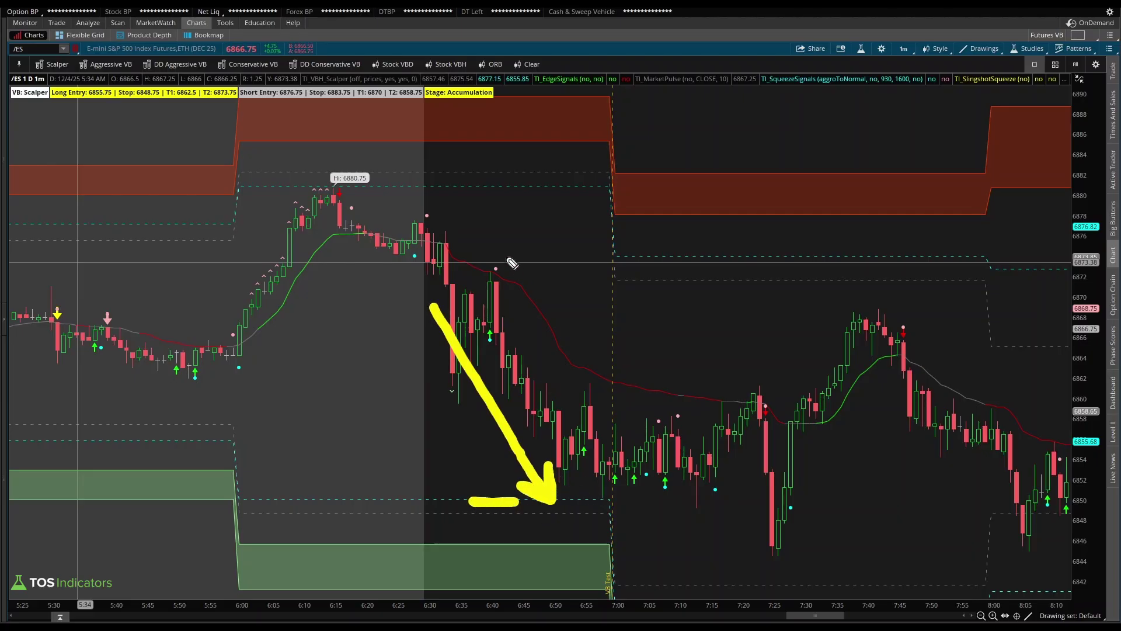
{"action": "left_click_drag", "start_coordinate": [420, 292], "coordinate": [476, 178]}
{"action": "mouse_move", "coordinate": [442, 197]}
{"action": "left_mouse_down"}
{"action": "mouse_move", "coordinate": [480, 175]}
{"action": "mouse_move", "coordinate": [482, 219]}
{"action": "mouse_move", "coordinate": [557, 194]}
{"action": "mouse_move", "coordinate": [591, 212]}
{"action": "left_mouse_up"}
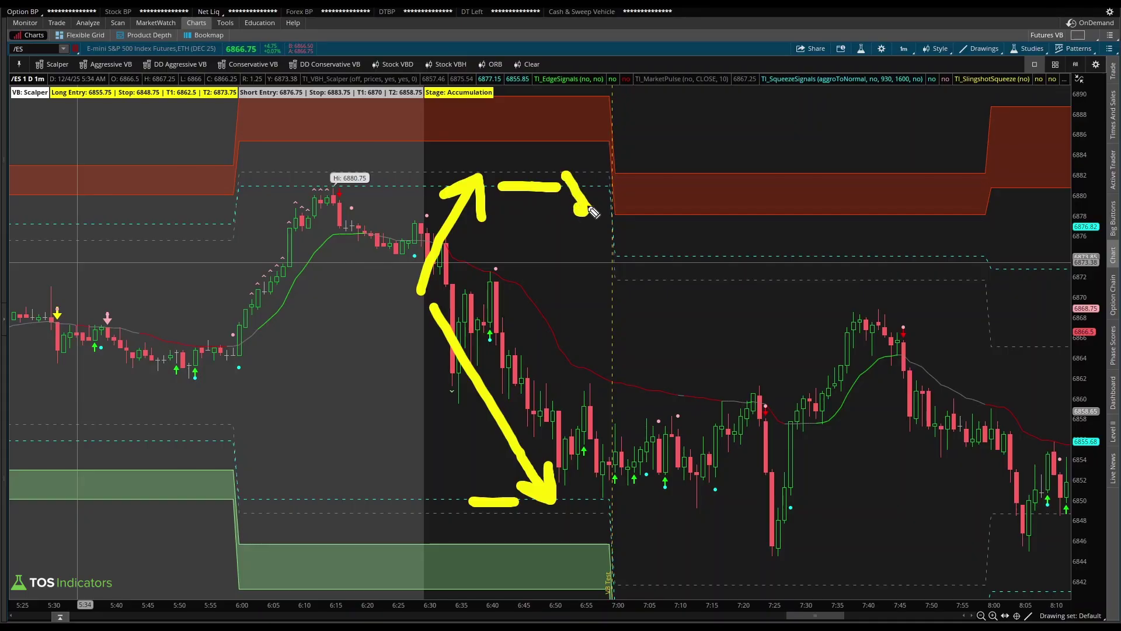
{"action": "key", "text": "Escape"}
Trace the price path from 7:00 to 8:00 and mark that hour's upper cyan line, then clear the drawings.
{"action": "scroll", "coordinate": [642, 328], "scroll_direction": "down", "scroll_amount": 4}
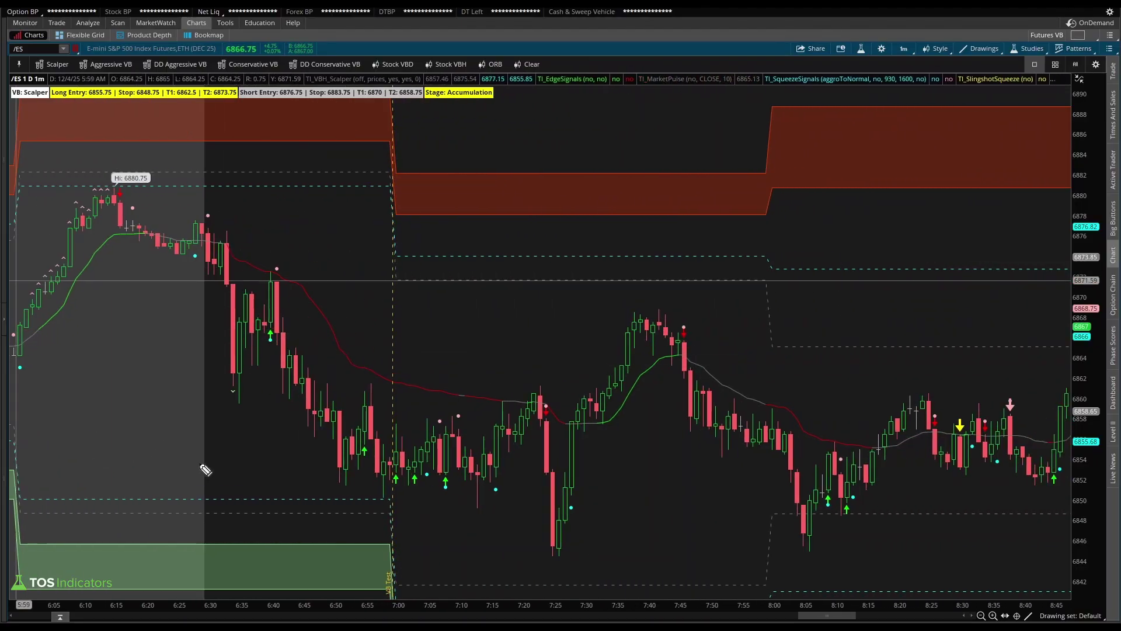
{"action": "mouse_move", "coordinate": [411, 475]}
{"action": "left_mouse_down"}
{"action": "mouse_move", "coordinate": [733, 416]}
{"action": "mouse_move", "coordinate": [773, 447]}
{"action": "left_mouse_up"}
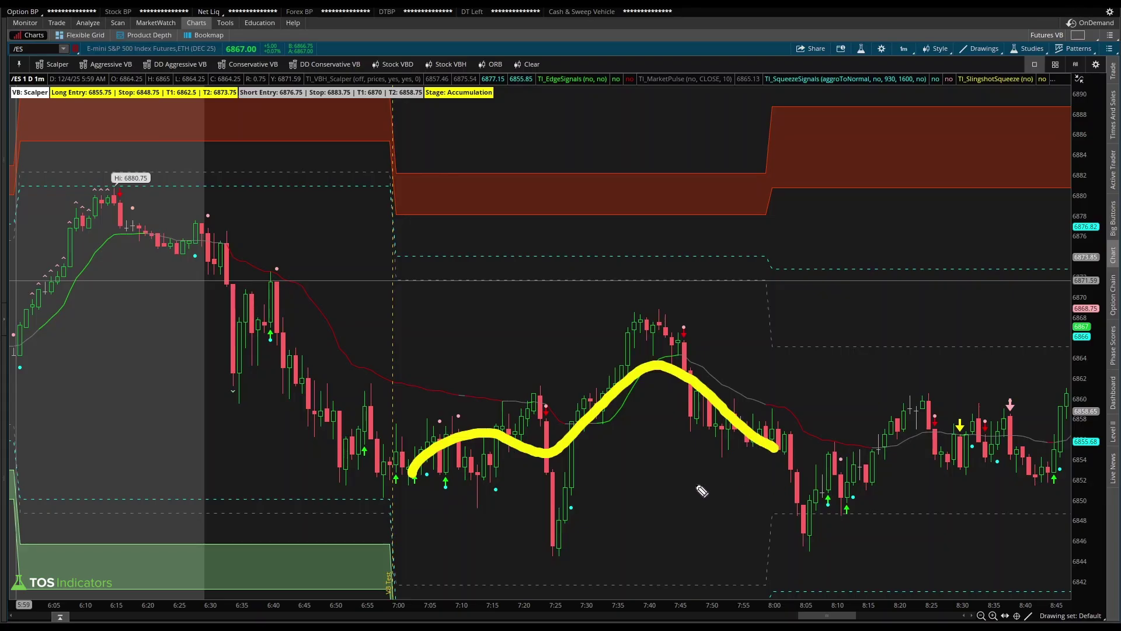
{"action": "left_click_drag", "start_coordinate": [487, 258], "coordinate": [562, 266]}
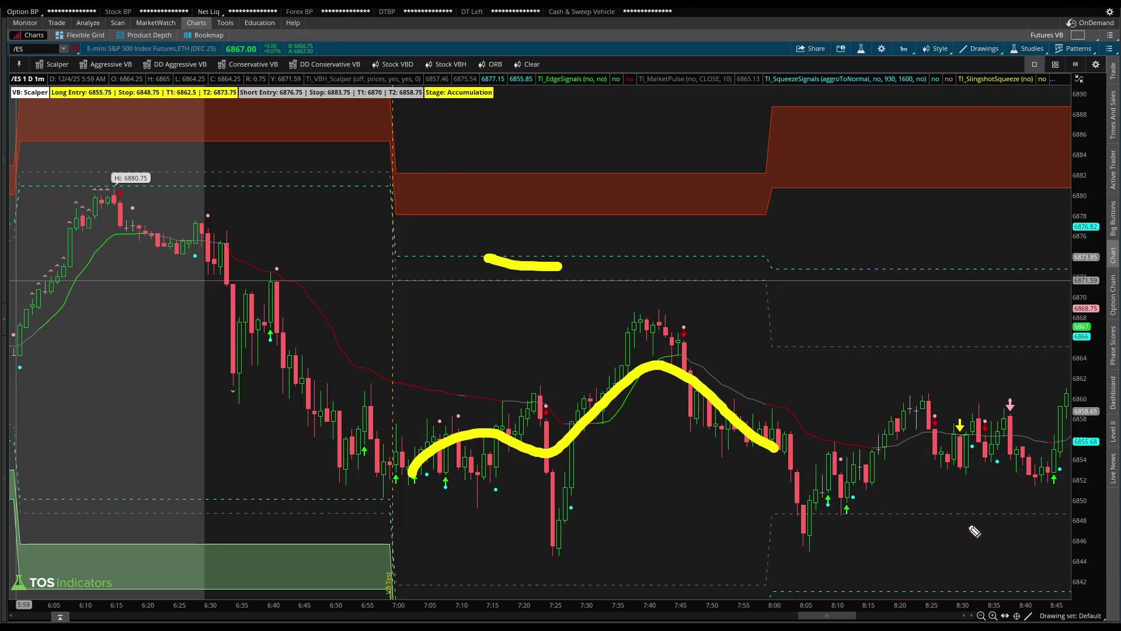
{"action": "key", "text": "Escape"}
Draw a full-height yellow vertical line at 11:00 and handwrite a note above the 9:00 candles, then clear the annotations.
{"action": "left_click_drag", "start_coordinate": [1086, 514], "coordinate": [1080, 457]}
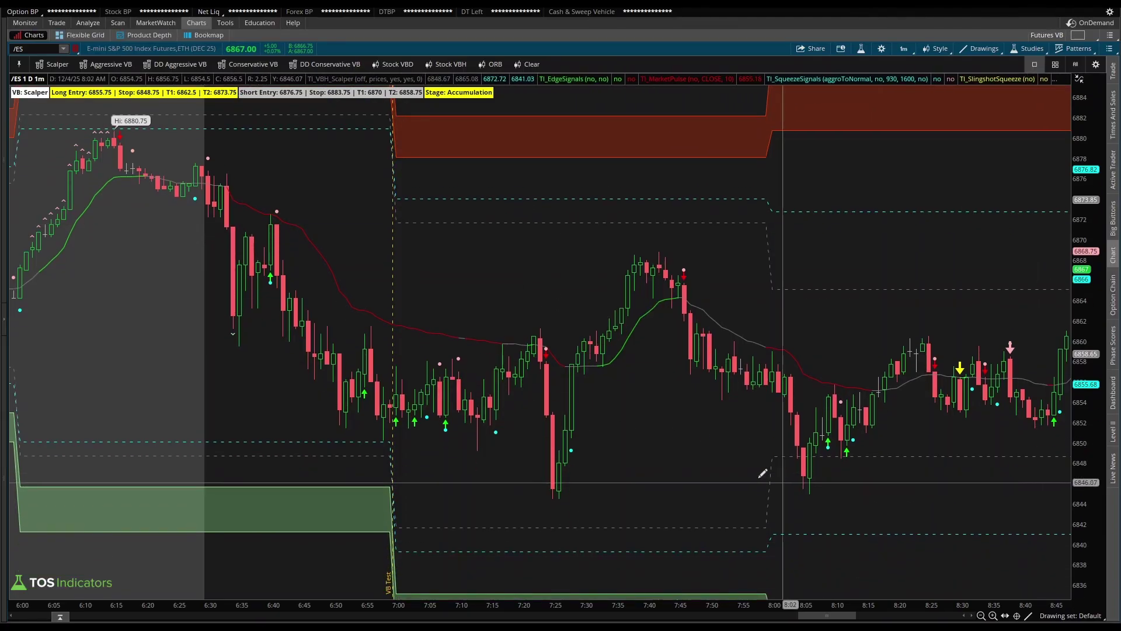
{"action": "scroll", "coordinate": [720, 458], "scroll_direction": "down", "scroll_amount": 6}
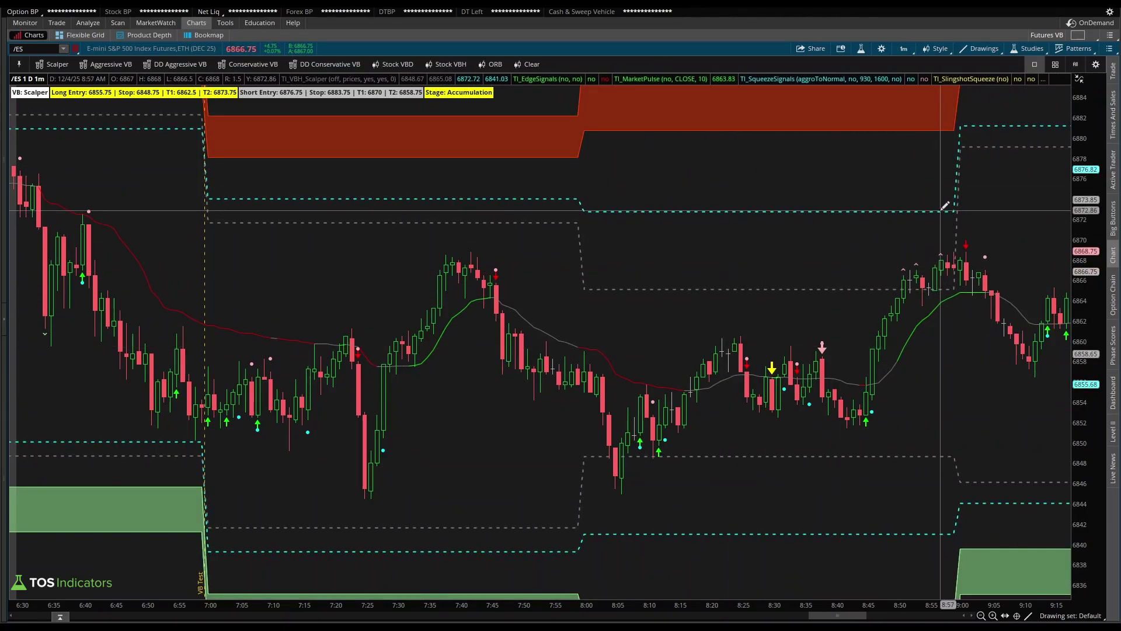
{"action": "scroll", "coordinate": [944, 205], "scroll_direction": "down", "scroll_amount": 8}
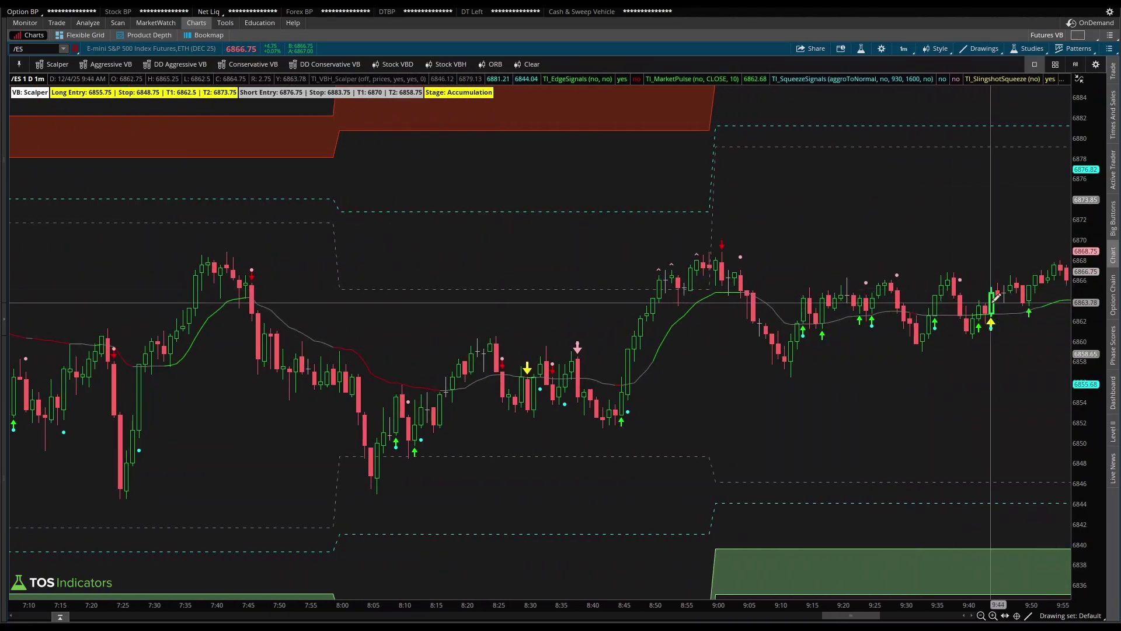
{"action": "scroll", "coordinate": [995, 298], "scroll_direction": "down", "scroll_amount": 13}
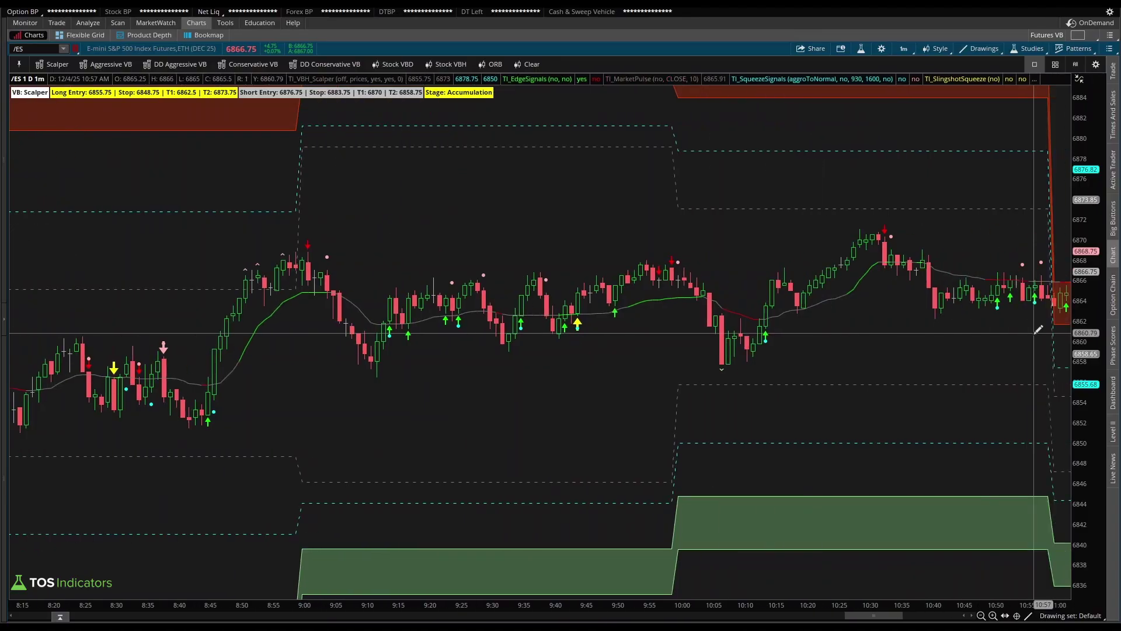
{"action": "scroll", "coordinate": [1038, 330], "scroll_direction": "down", "scroll_amount": 1}
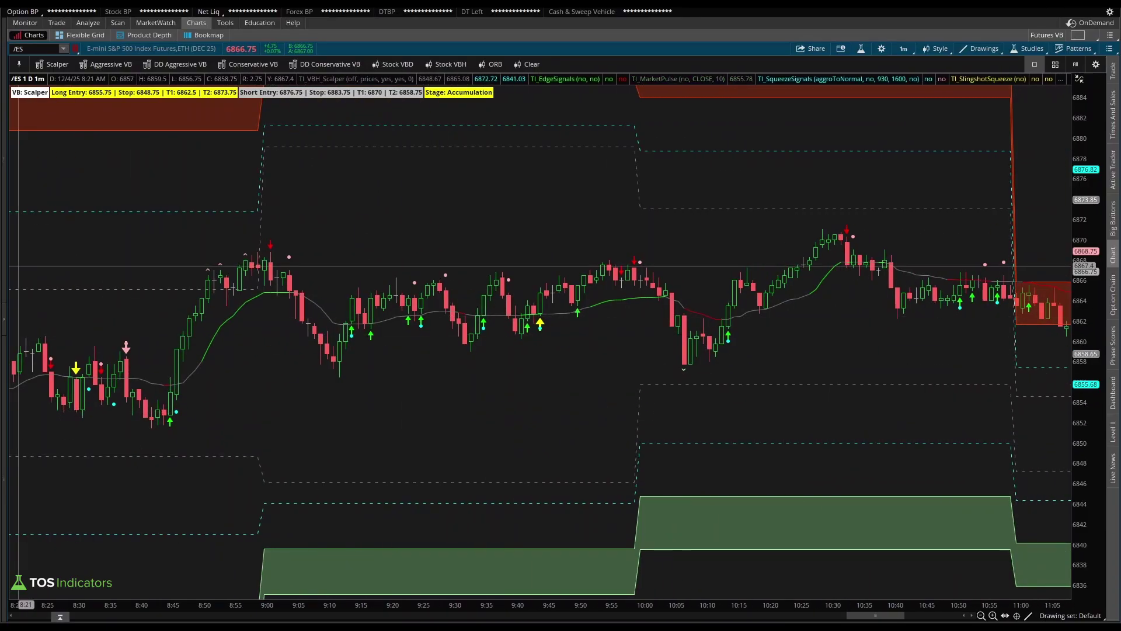
{"action": "left_click_drag", "start_coordinate": [1015, 597], "coordinate": [990, 78]}
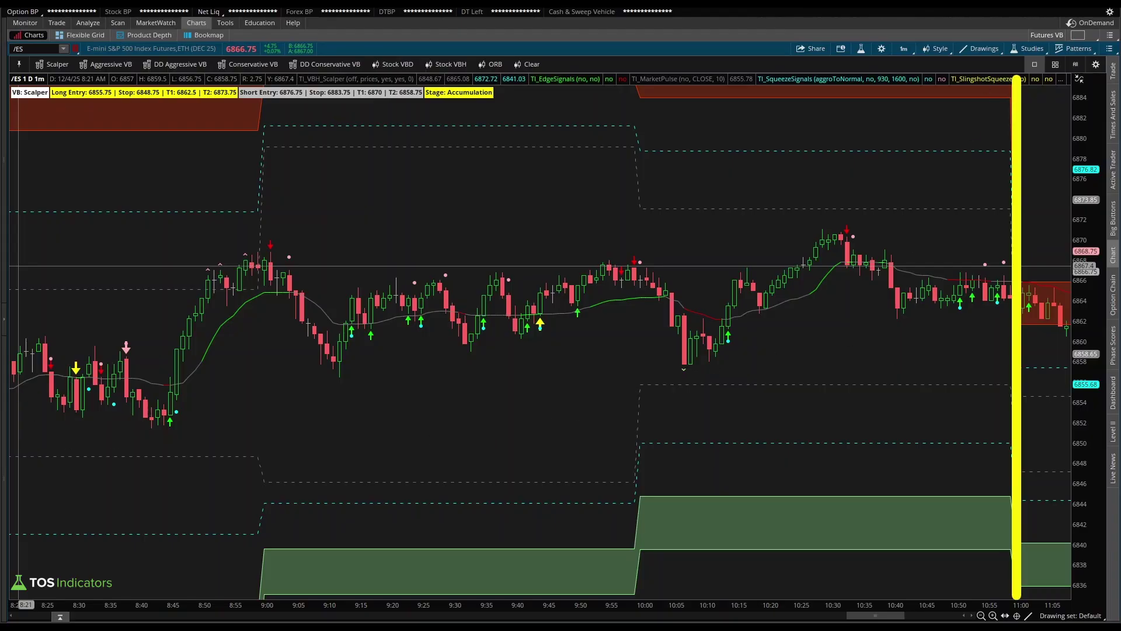
{"action": "mouse_move", "coordinate": [207, 212]}
{"action": "left_mouse_down"}
{"action": "mouse_move", "coordinate": [280, 209]}
{"action": "mouse_move", "coordinate": [290, 226]}
{"action": "mouse_move", "coordinate": [326, 225]}
{"action": "left_mouse_up"}
{"action": "left_click_drag", "start_coordinate": [352, 184], "coordinate": [380, 226]}
{"action": "mouse_move", "coordinate": [360, 178]}
{"action": "left_mouse_down"}
{"action": "mouse_move", "coordinate": [370, 191]}
{"action": "mouse_move", "coordinate": [417, 196]}
{"action": "left_mouse_up"}
{"action": "left_click_drag", "start_coordinate": [415, 165], "coordinate": [413, 226]}
{"action": "key", "text": "Escape"}
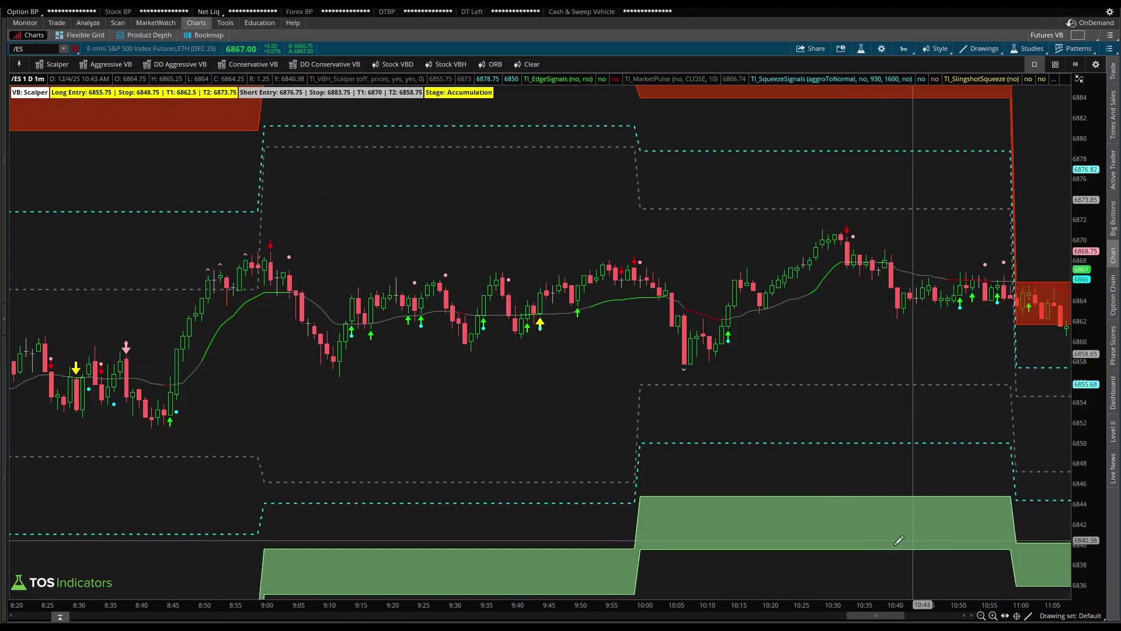
Draw an arrow along the 11:00 hour sell-off to the lower cyan line, add an underlined handwritten label beside it, and clear both.
{"action": "left_click_drag", "start_coordinate": [872, 617], "coordinate": [880, 617]}
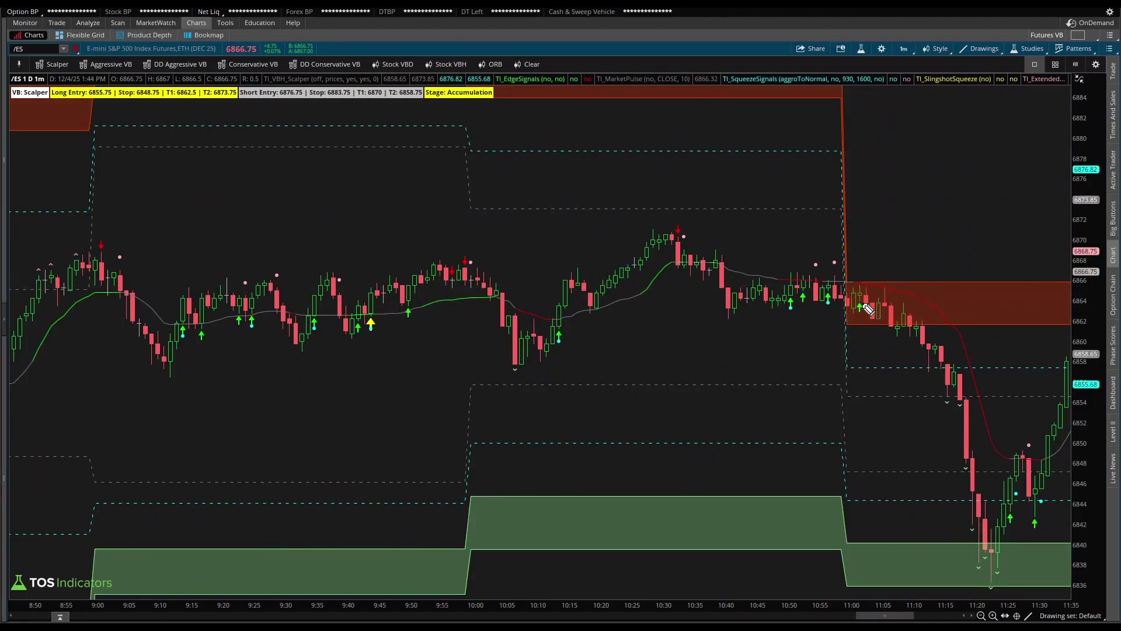
{"action": "mouse_move", "coordinate": [858, 303]}
{"action": "left_mouse_down"}
{"action": "mouse_move", "coordinate": [930, 352]}
{"action": "mouse_move", "coordinate": [963, 455]}
{"action": "left_mouse_up"}
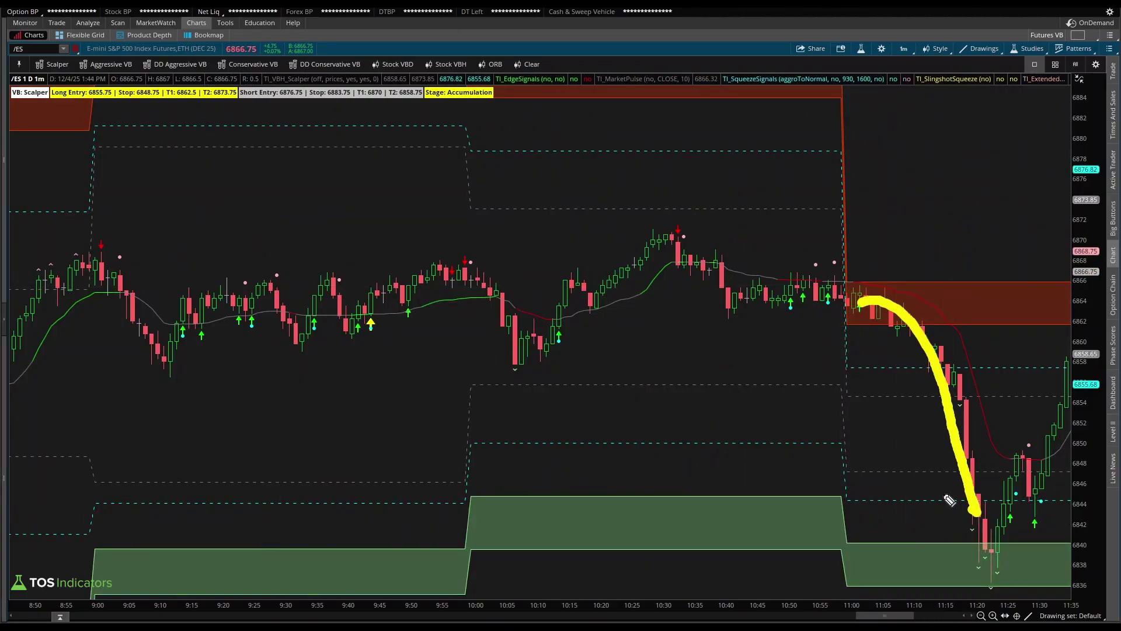
{"action": "left_click_drag", "start_coordinate": [944, 495], "coordinate": [987, 522]}
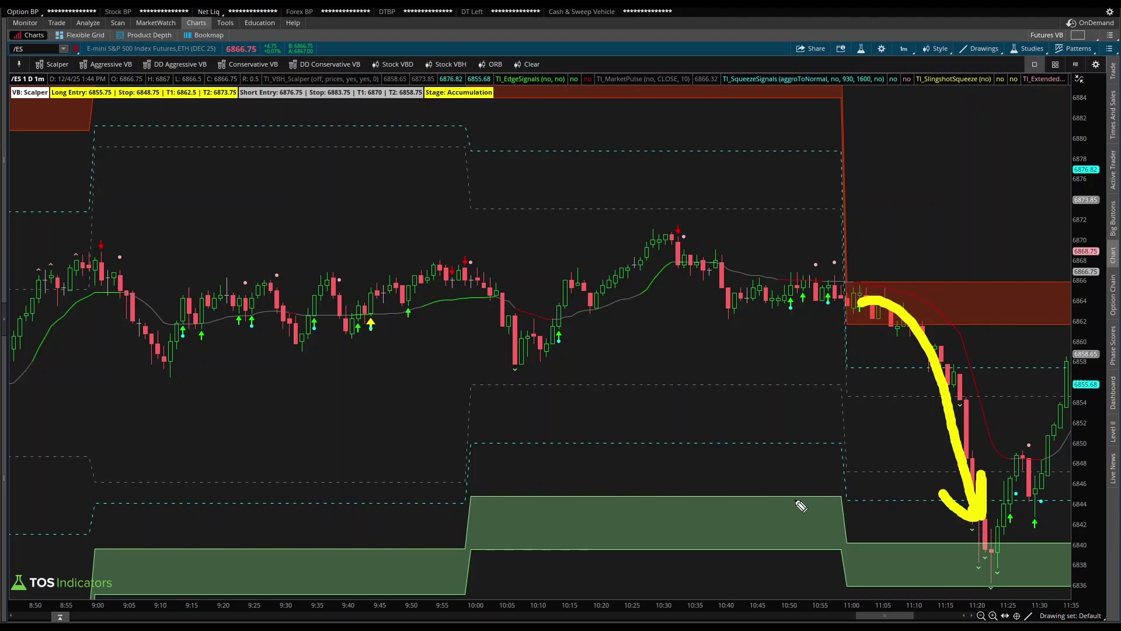
{"action": "mouse_move", "coordinate": [737, 472]}
{"action": "left_mouse_down"}
{"action": "mouse_move", "coordinate": [743, 500]}
{"action": "mouse_move", "coordinate": [803, 514]}
{"action": "left_mouse_up"}
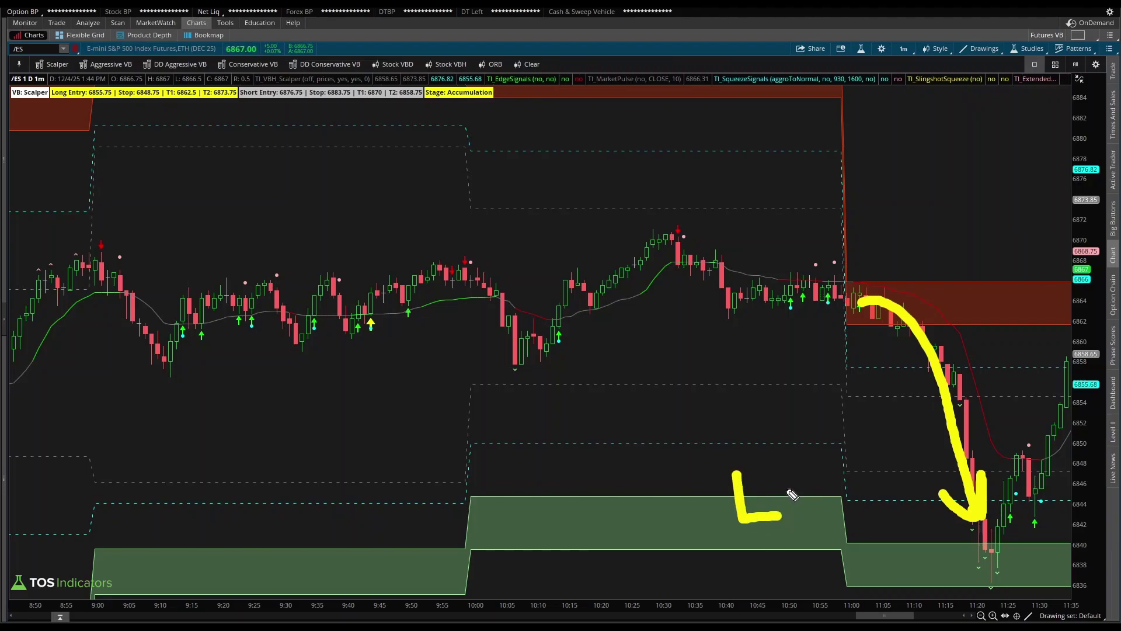
{"action": "mouse_move", "coordinate": [808, 466]}
{"action": "left_mouse_down"}
{"action": "mouse_move", "coordinate": [775, 466]}
{"action": "mouse_move", "coordinate": [810, 515]}
{"action": "left_mouse_up"}
{"action": "mouse_move", "coordinate": [737, 540]}
{"action": "left_mouse_down"}
{"action": "mouse_move", "coordinate": [812, 533]}
{"action": "mouse_move", "coordinate": [841, 545]}
{"action": "left_mouse_up"}
{"action": "key", "text": "Escape"}
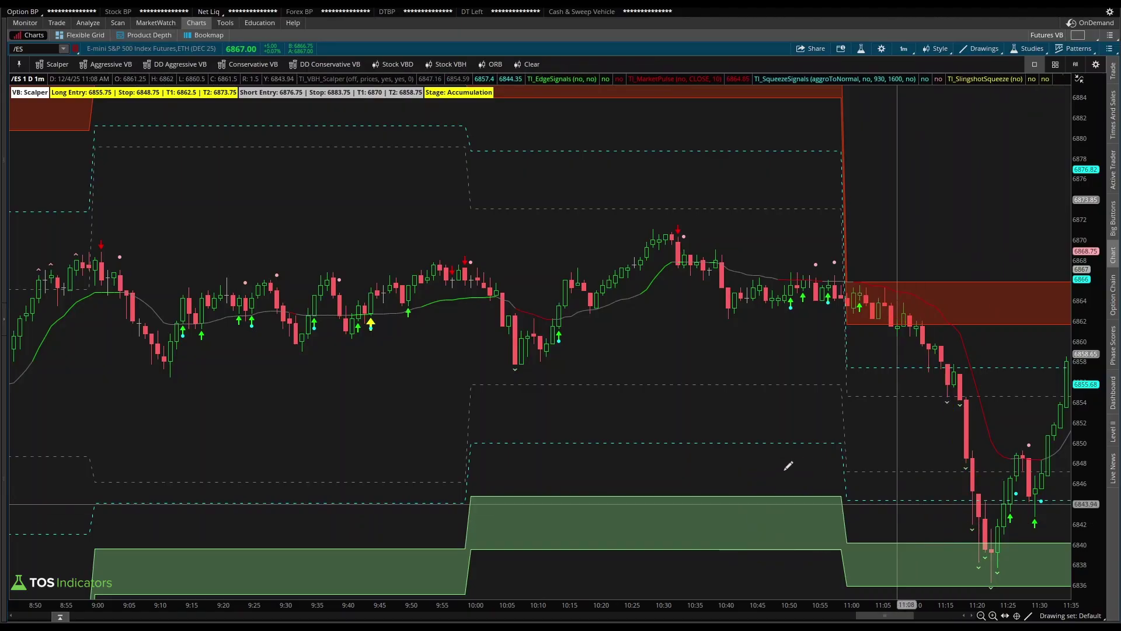
{"action": "scroll", "coordinate": [731, 453], "scroll_direction": "down", "scroll_amount": 8}
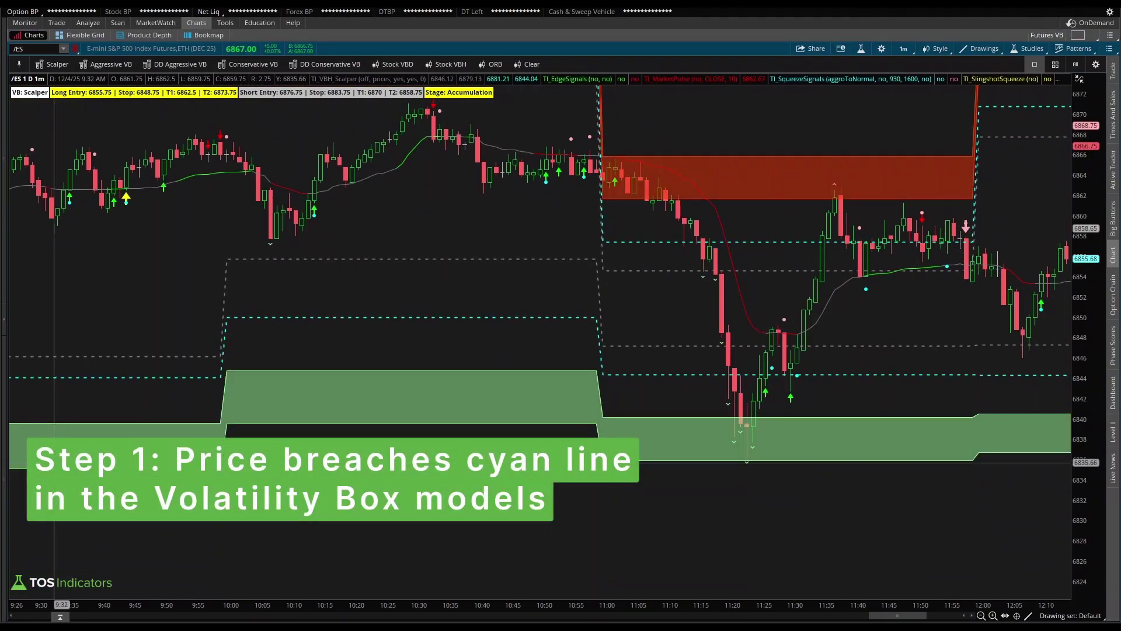
Draw an arrow to the sell-off candle breaching the lower cyan line, number it 1, and handwrite an underlined "VOL" beside it.
{"action": "mouse_move", "coordinate": [660, 374]}
{"action": "left_mouse_down"}
{"action": "mouse_move", "coordinate": [711, 375]}
{"action": "mouse_move", "coordinate": [701, 391]}
{"action": "left_mouse_up"}
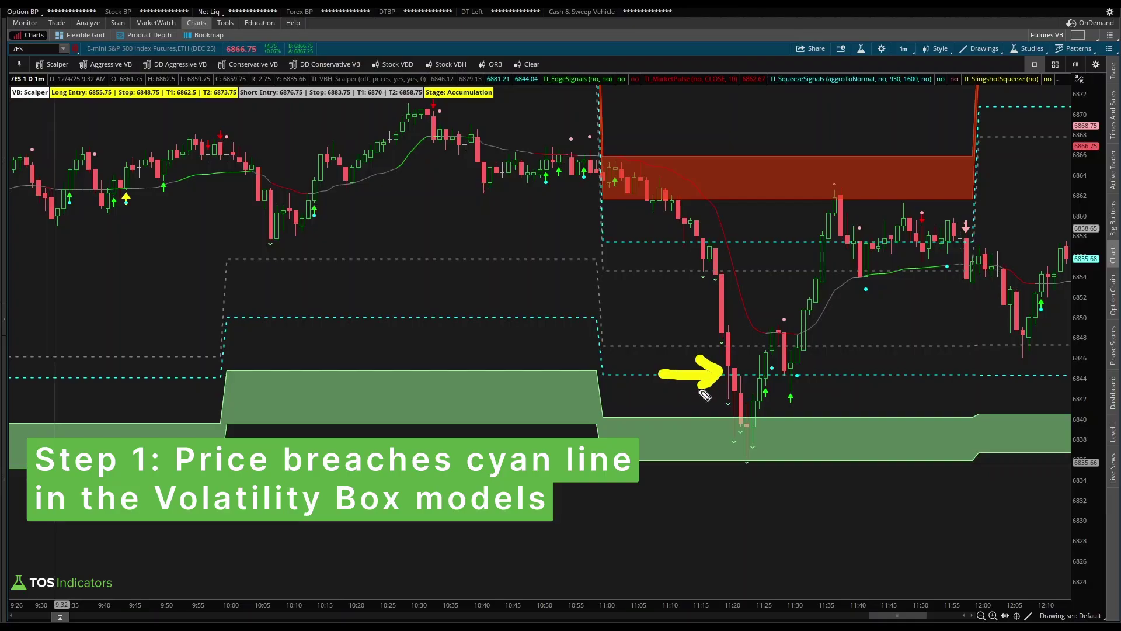
{"action": "left_click_drag", "start_coordinate": [623, 356], "coordinate": [629, 390]}
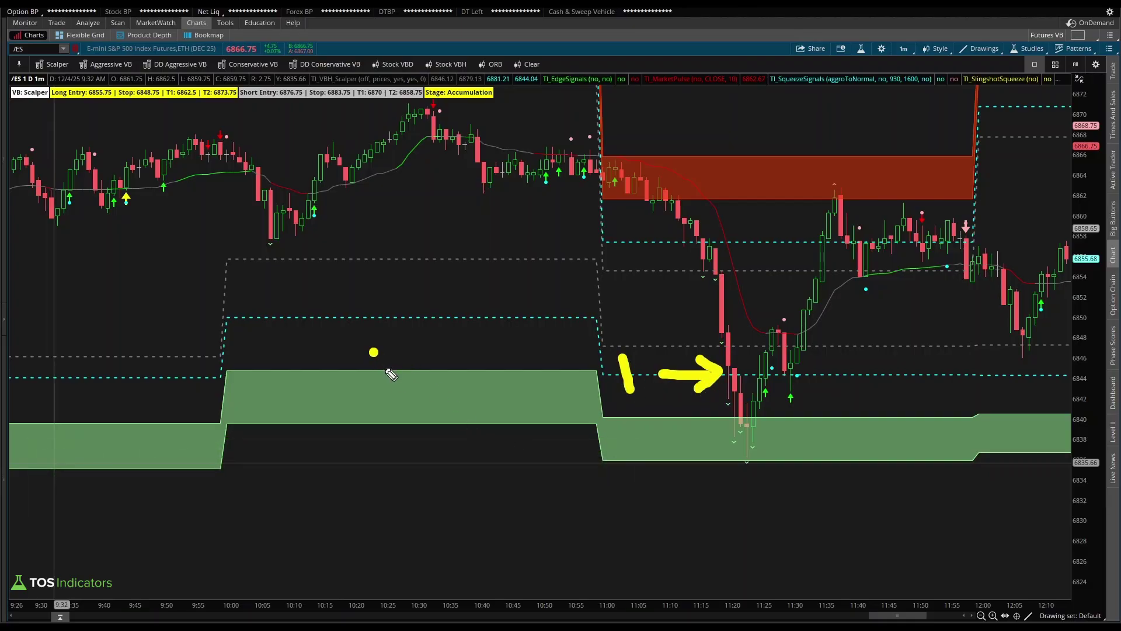
{"action": "mouse_move", "coordinate": [373, 353]}
{"action": "left_mouse_down"}
{"action": "mouse_move", "coordinate": [412, 344]}
{"action": "mouse_move", "coordinate": [478, 369]}
{"action": "left_mouse_up"}
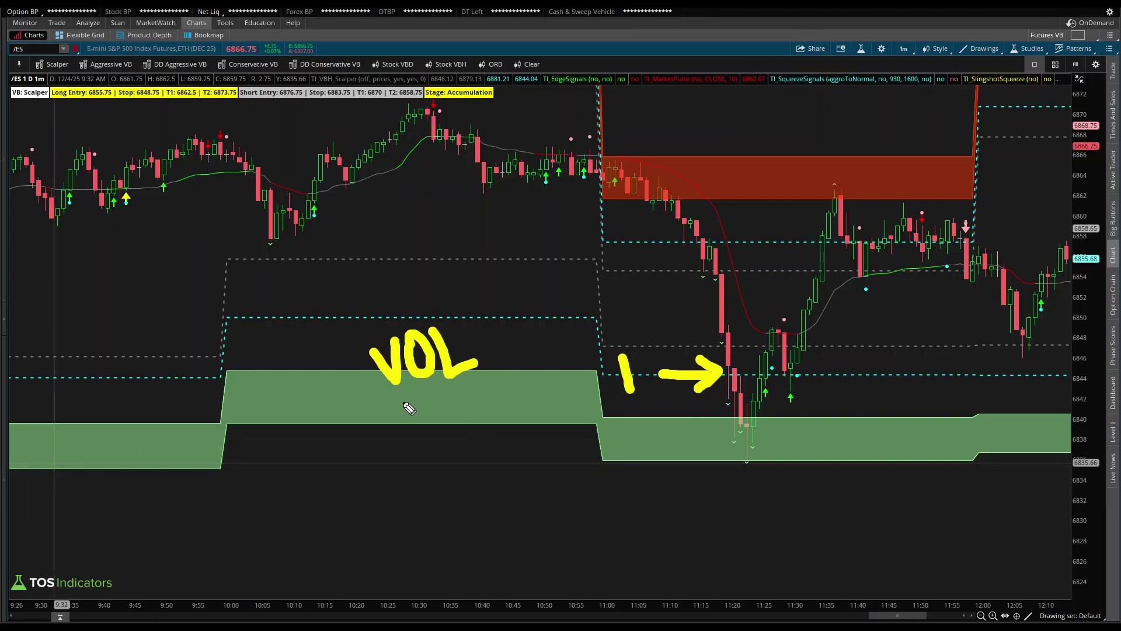
{"action": "left_click_drag", "start_coordinate": [402, 402], "coordinate": [466, 387]}
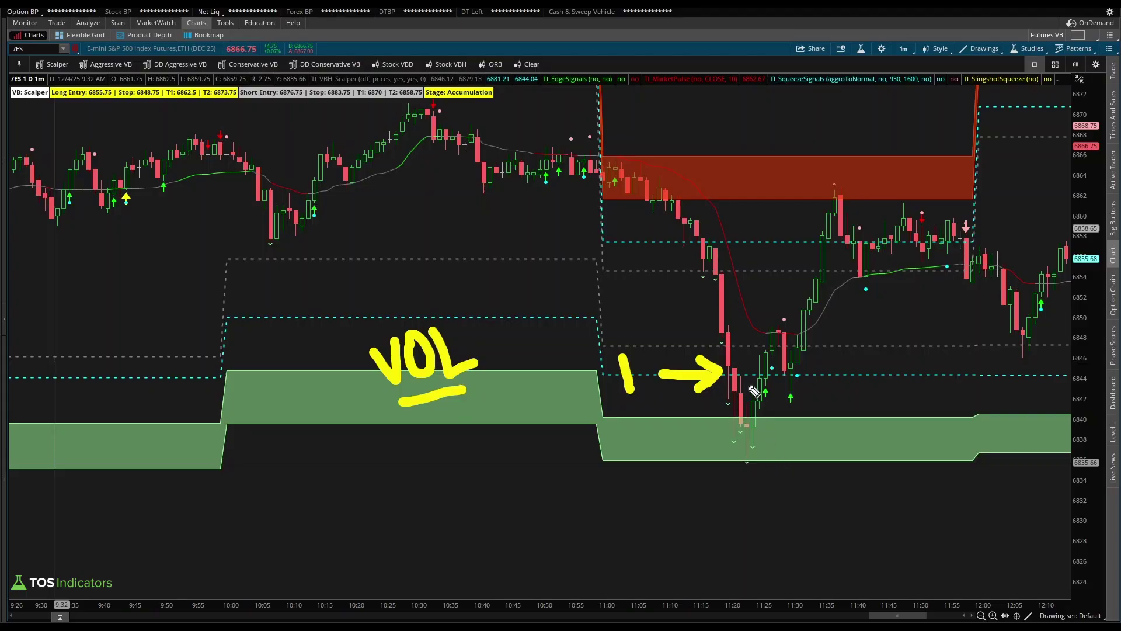
Circle the green signal arrow near 11:25, point an arrow at it from a double-underlined "O/S" note, and clear all the annotations.
{"action": "left_click_drag", "start_coordinate": [778, 383], "coordinate": [753, 410]}
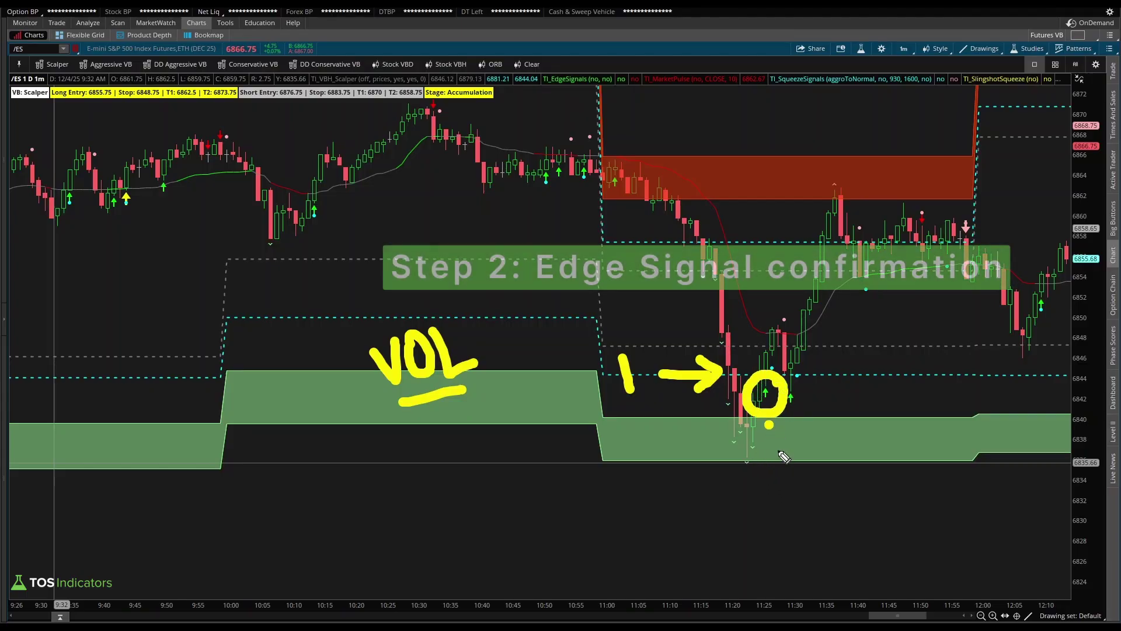
{"action": "mouse_move", "coordinate": [789, 506]}
{"action": "left_mouse_down"}
{"action": "mouse_move", "coordinate": [766, 422]}
{"action": "mouse_move", "coordinate": [826, 488]}
{"action": "mouse_move", "coordinate": [841, 542]}
{"action": "left_mouse_up"}
{"action": "mouse_move", "coordinate": [886, 487]}
{"action": "left_mouse_down"}
{"action": "mouse_move", "coordinate": [860, 517]}
{"action": "mouse_move", "coordinate": [813, 532]}
{"action": "mouse_move", "coordinate": [903, 532]}
{"action": "left_mouse_up"}
{"action": "left_click_drag", "start_coordinate": [800, 554], "coordinate": [961, 553]}
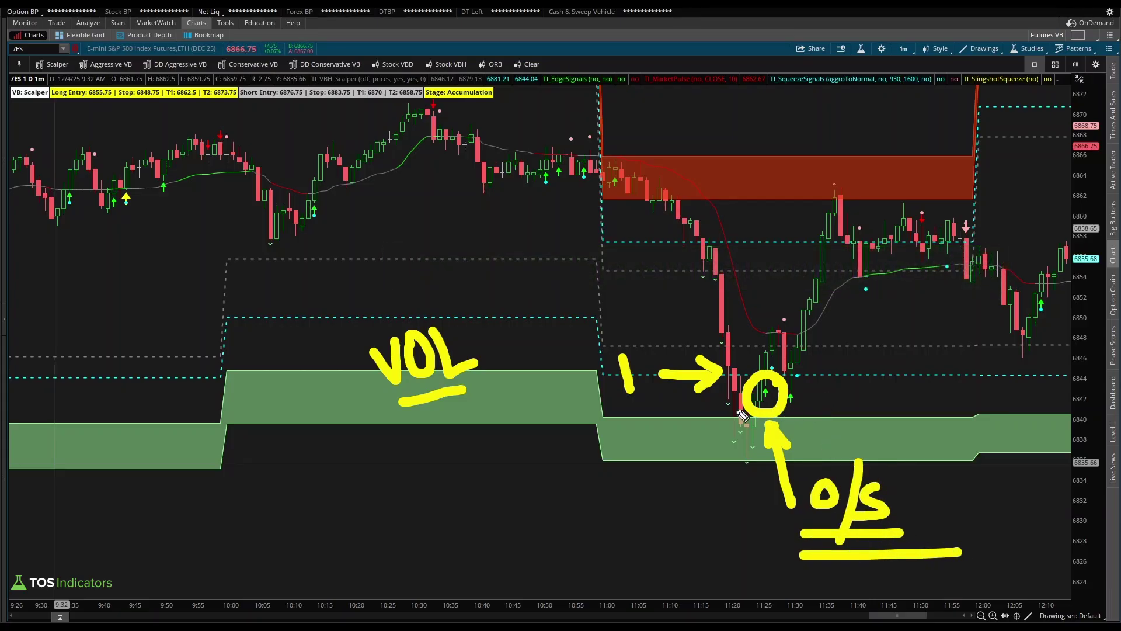
{"action": "key", "text": "e"}
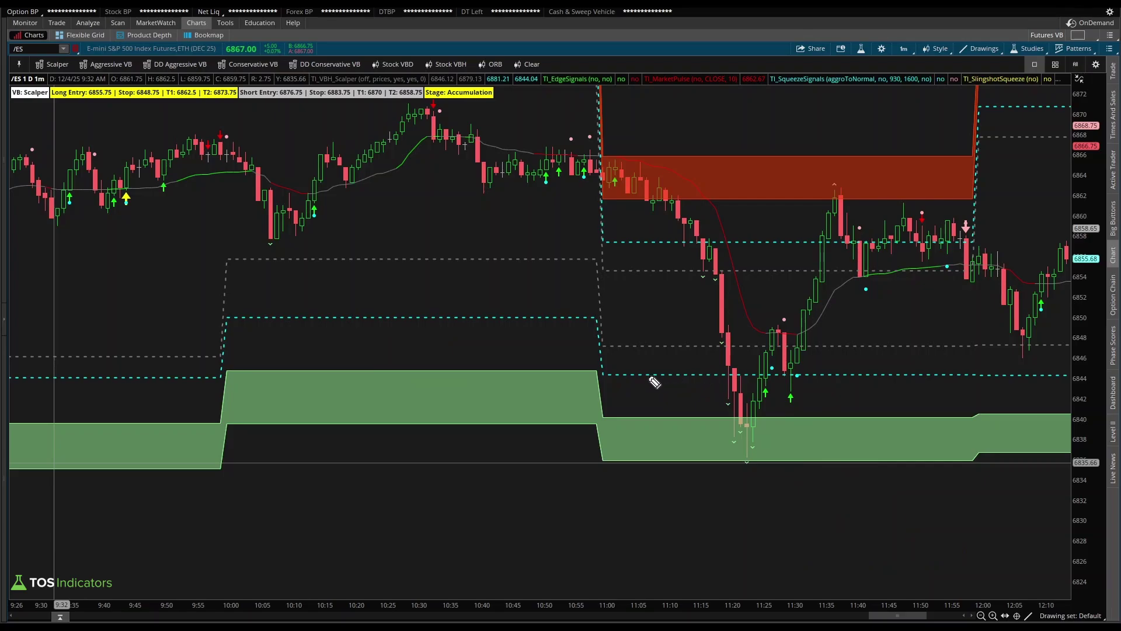
Draw yellow arrows marking the 11:00 hour's lower cyan line and the lower edge of the green zone.
{"action": "left_click_drag", "start_coordinate": [638, 376], "coordinate": [688, 386]}
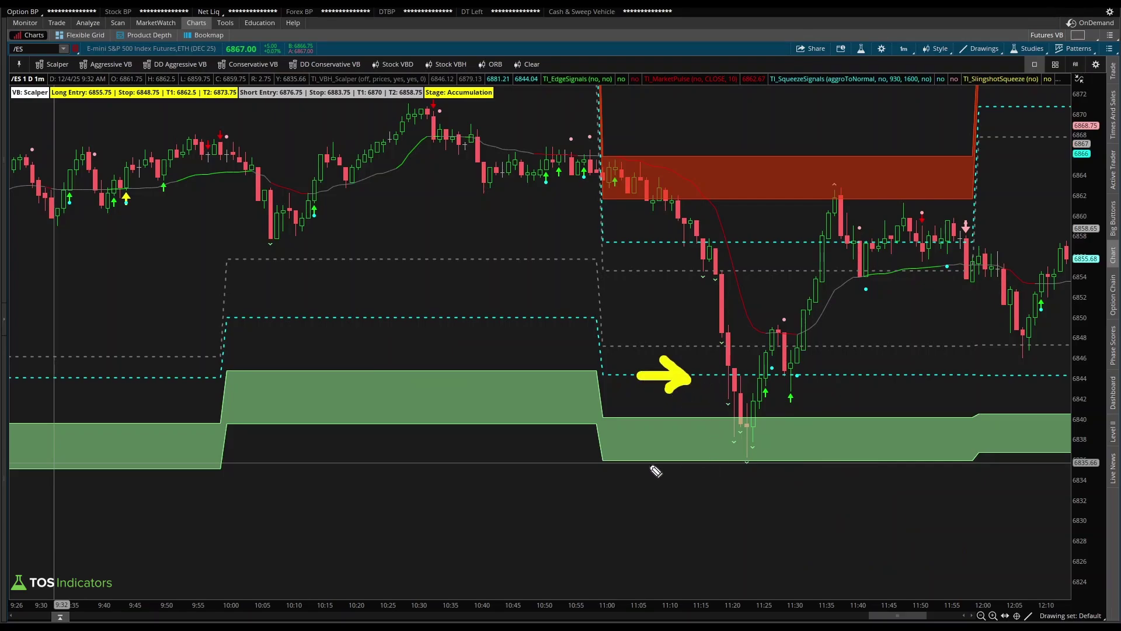
{"action": "mouse_move", "coordinate": [629, 462]}
{"action": "left_mouse_down"}
{"action": "mouse_move", "coordinate": [698, 462]}
{"action": "mouse_move", "coordinate": [672, 481]}
{"action": "left_mouse_up"}
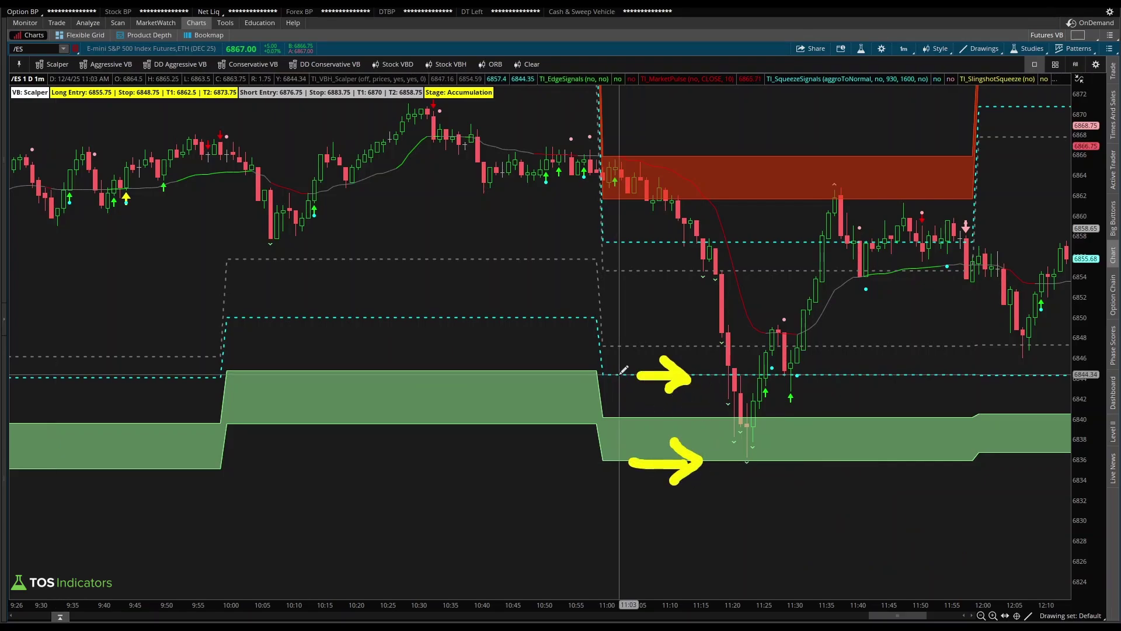
Measure the price distance from the lower cyan line at 11:03 up to the upper grey dashed line at 11:10.
{"action": "mouse_move", "coordinate": [618, 374]}
{"action": "left_mouse_down"}
{"action": "mouse_move", "coordinate": [619, 461]}
{"action": "mouse_move", "coordinate": [666, 285]}
{"action": "left_mouse_up"}
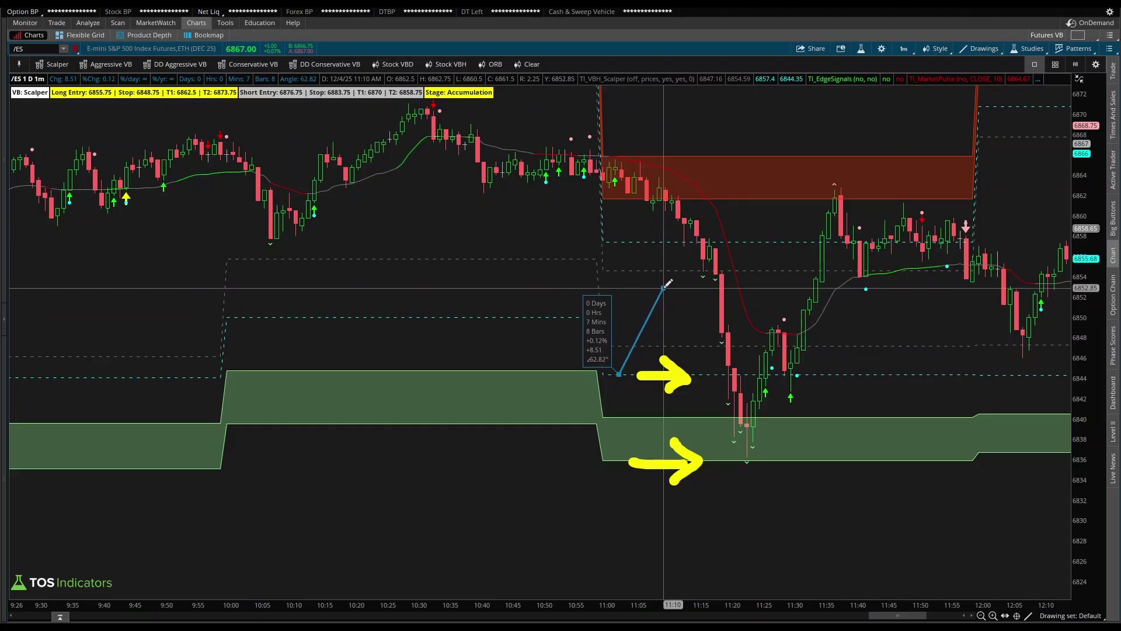
{"action": "left_click_drag", "start_coordinate": [666, 284], "coordinate": [667, 270]}
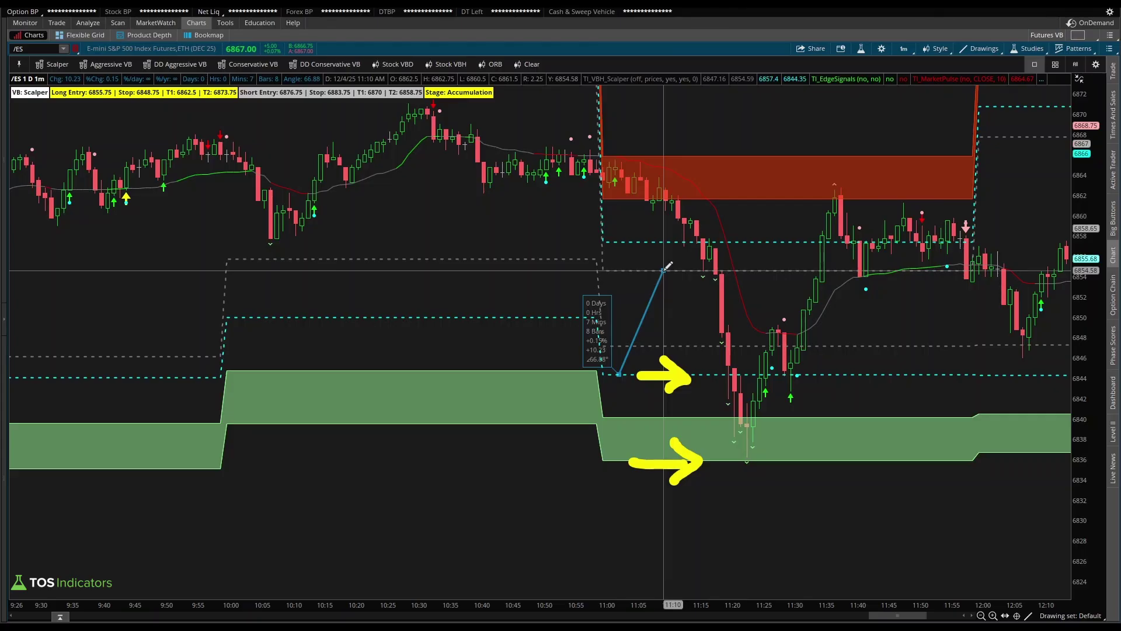
{"action": "mouse_move", "coordinate": [666, 267]}
{"action": "left_mouse_down"}
{"action": "mouse_move", "coordinate": [623, 456]}
{"action": "mouse_move", "coordinate": [671, 253]}
{"action": "mouse_move", "coordinate": [675, 263]}
{"action": "left_mouse_up"}
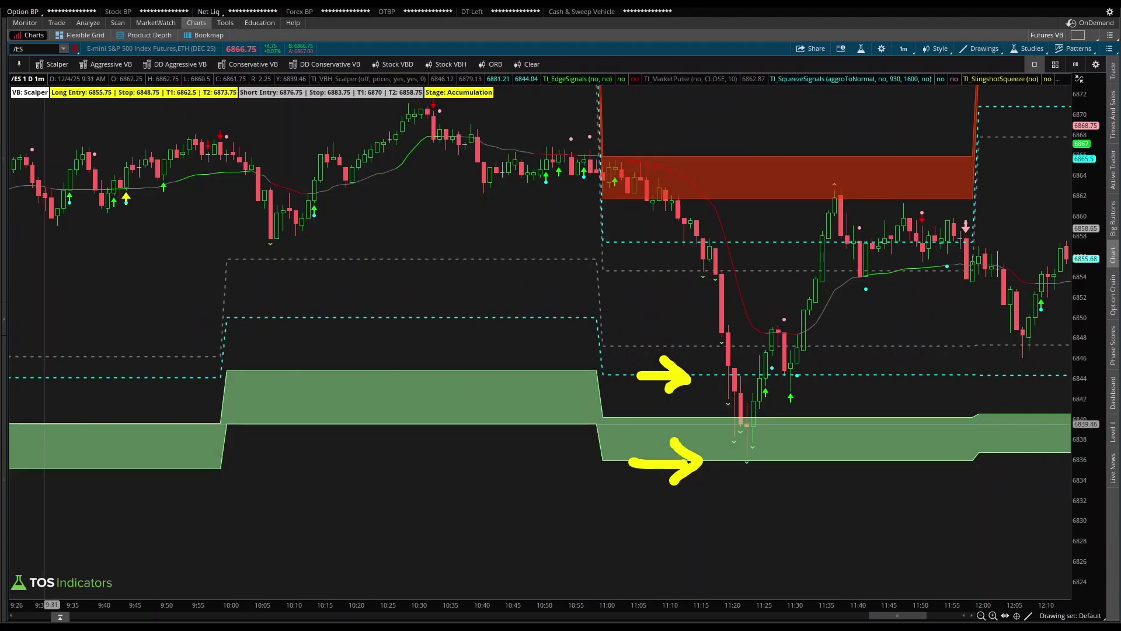
Draw a V-shaped yellow arrow tracing the 11:00 hour's sell-off into the green zone and the rebound toward 11:30.
{"action": "mouse_move", "coordinate": [683, 301]}
{"action": "left_mouse_down"}
{"action": "mouse_move", "coordinate": [806, 323]}
{"action": "mouse_move", "coordinate": [803, 308]}
{"action": "left_mouse_up"}
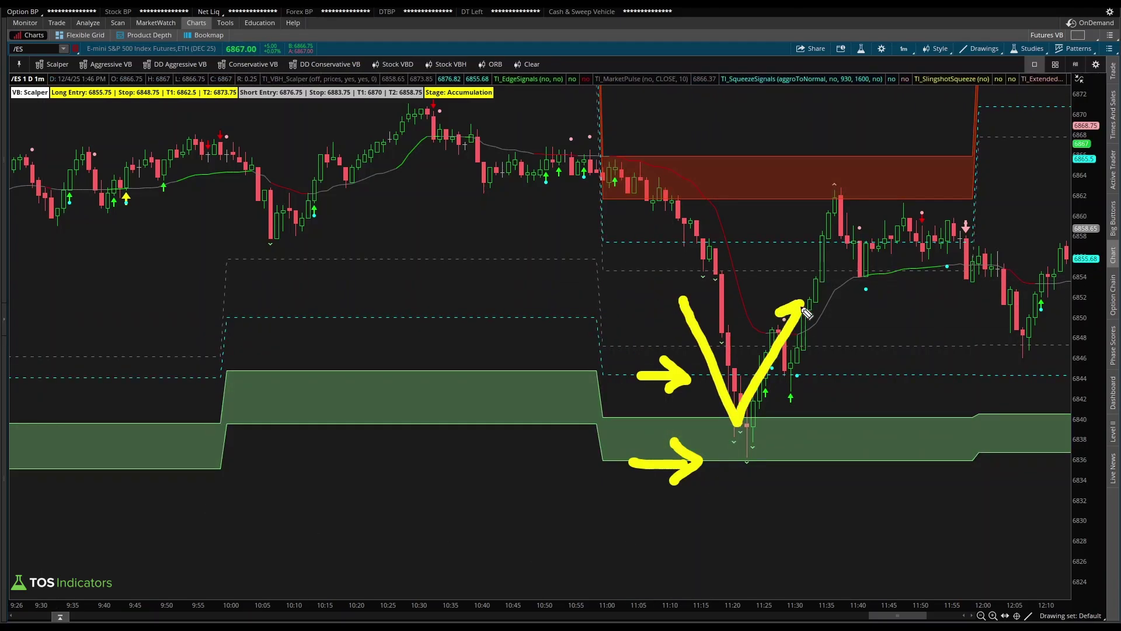
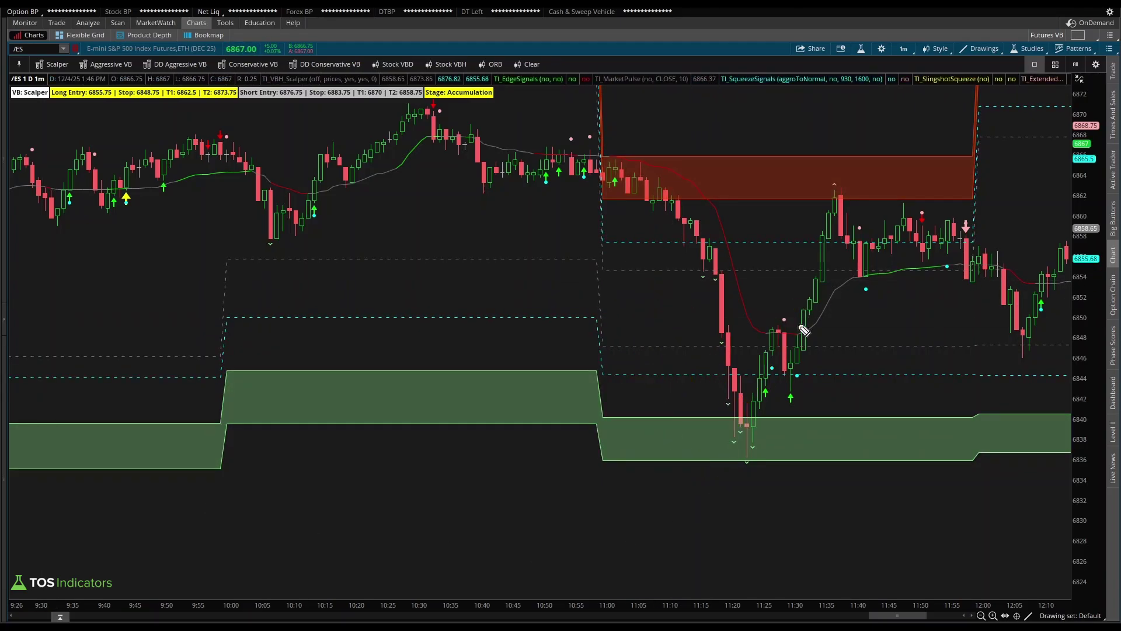
Draw yellow arrows tracing the rally from the 11:22 low and pointing at the 11:00 hour's upper cyan line, clearing each one.
{"action": "mouse_move", "coordinate": [745, 416]}
{"action": "left_mouse_down"}
{"action": "mouse_move", "coordinate": [835, 249]}
{"action": "mouse_move", "coordinate": [850, 258]}
{"action": "left_mouse_up"}
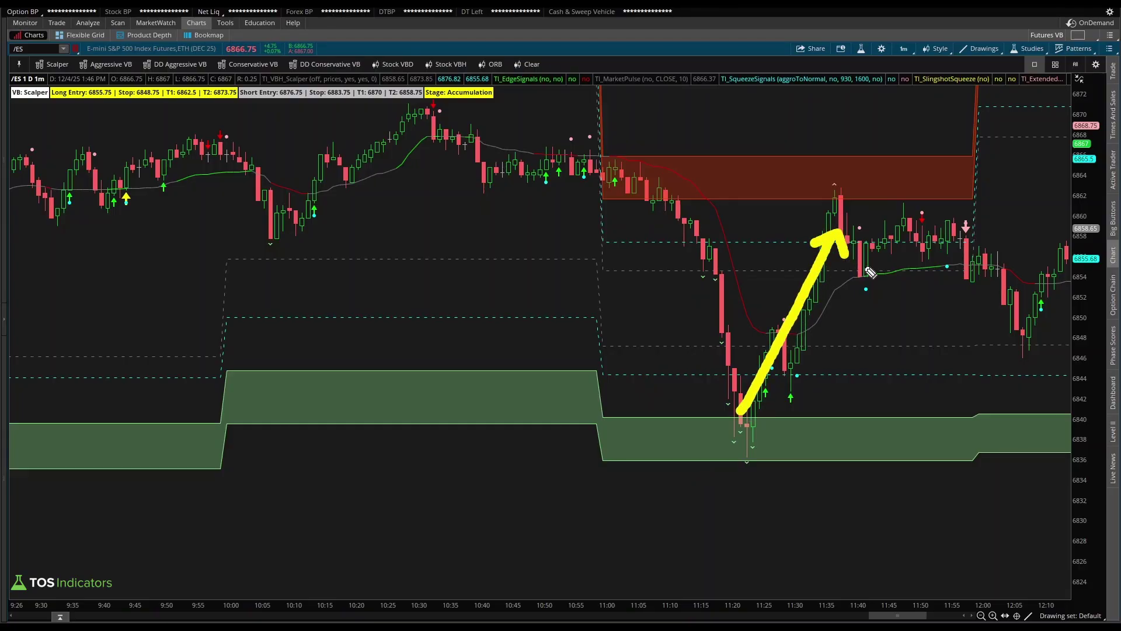
{"action": "key", "text": "e"}
{"action": "left_click_drag", "start_coordinate": [770, 240], "coordinate": [874, 245]}
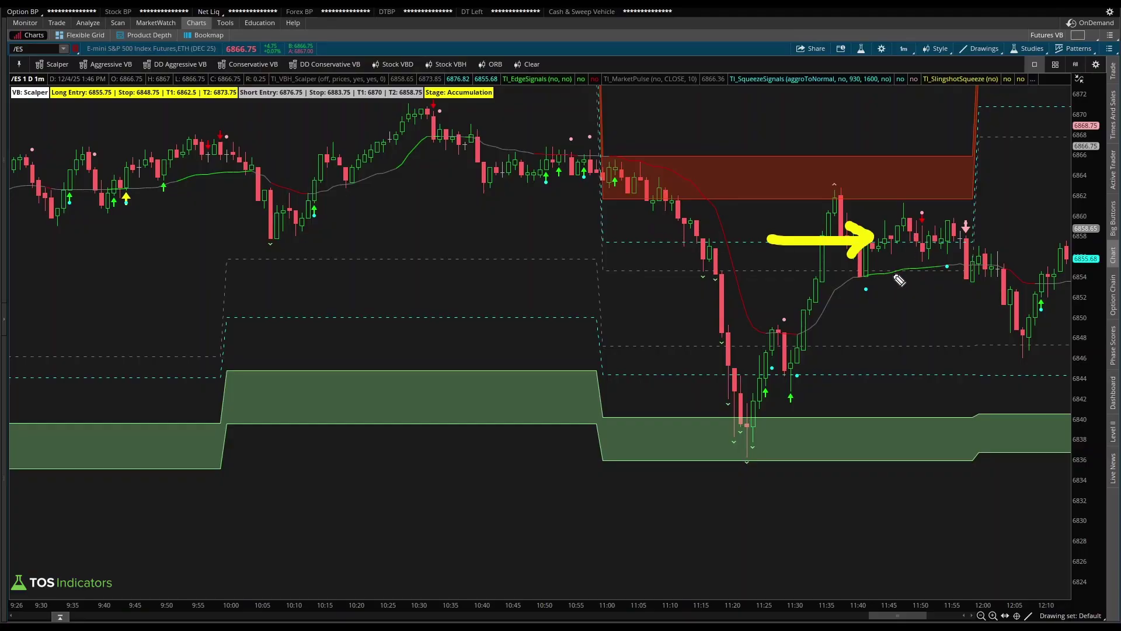
{"action": "key", "text": "e"}
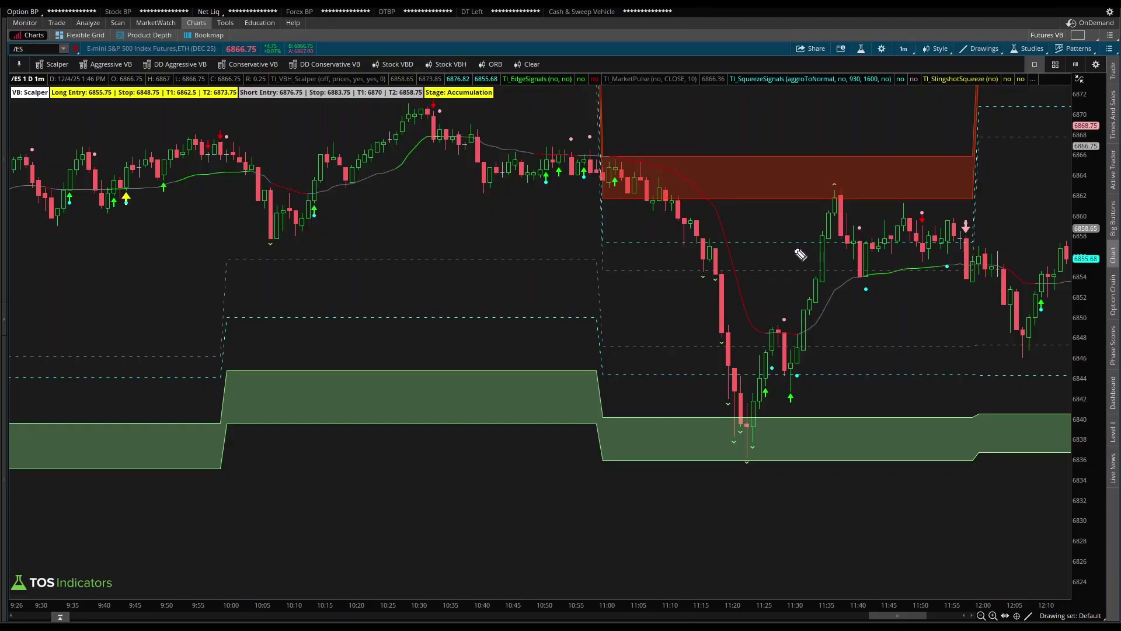
Mark price's breach of the upper cyan line near 11:35, circle the red signal arrow near 11:50, and clear the marks.
{"action": "left_click_drag", "start_coordinate": [751, 238], "coordinate": [819, 250]}
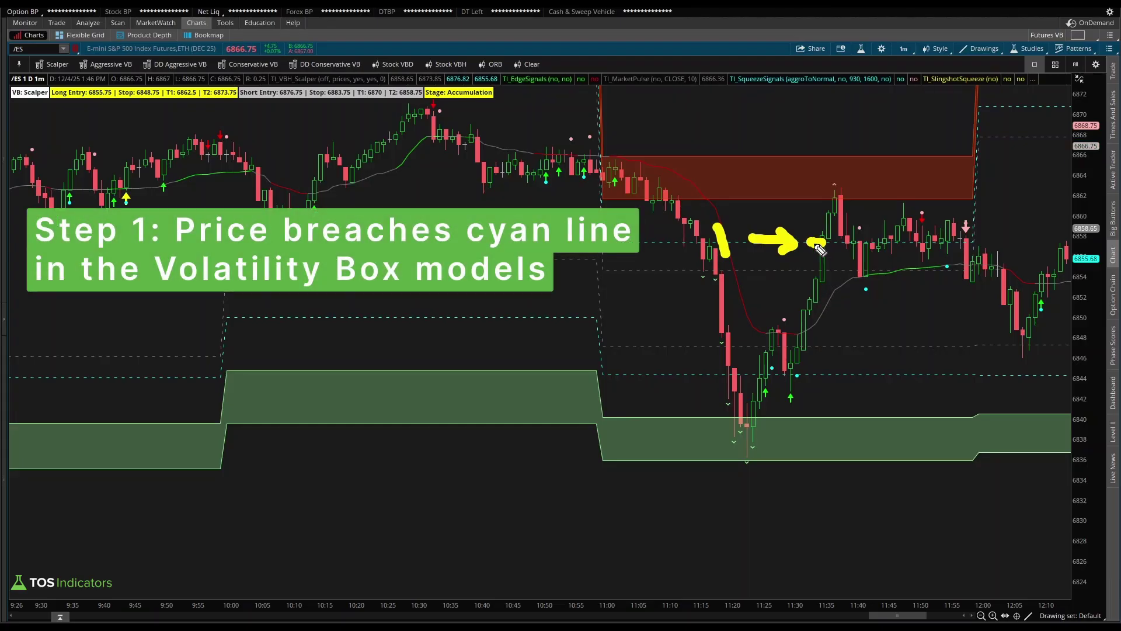
{"action": "key", "text": "e"}
{"action": "mouse_move", "coordinate": [940, 210]}
{"action": "left_mouse_down"}
{"action": "mouse_move", "coordinate": [927, 200]}
{"action": "mouse_move", "coordinate": [920, 238]}
{"action": "mouse_move", "coordinate": [937, 210]}
{"action": "mouse_move", "coordinate": [930, 201]}
{"action": "left_mouse_up"}
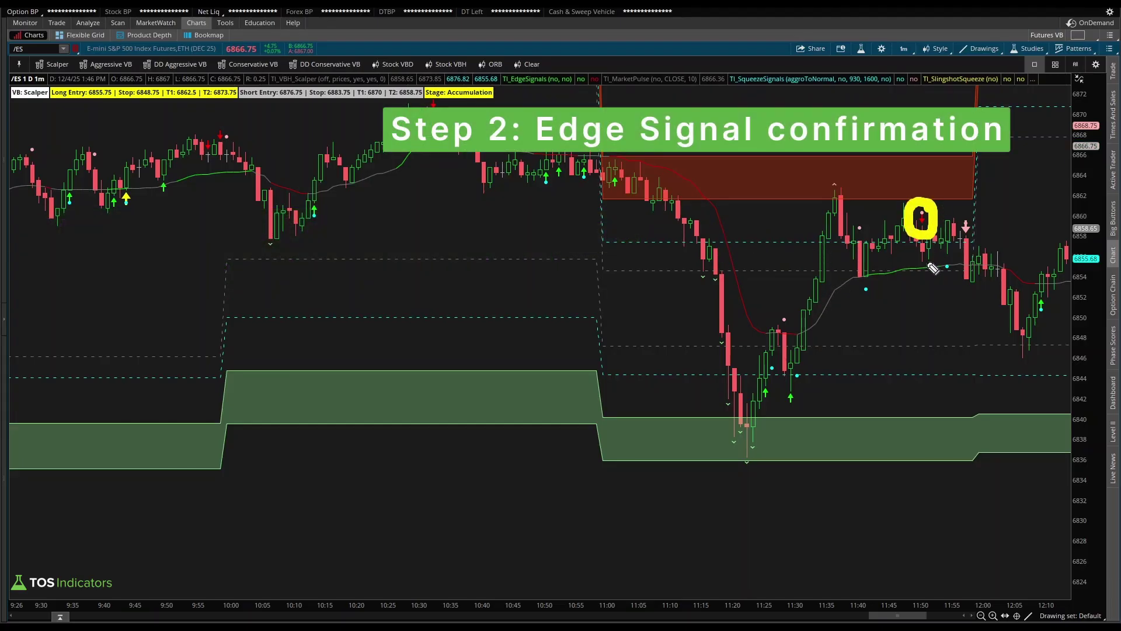
{"action": "key", "text": "e"}
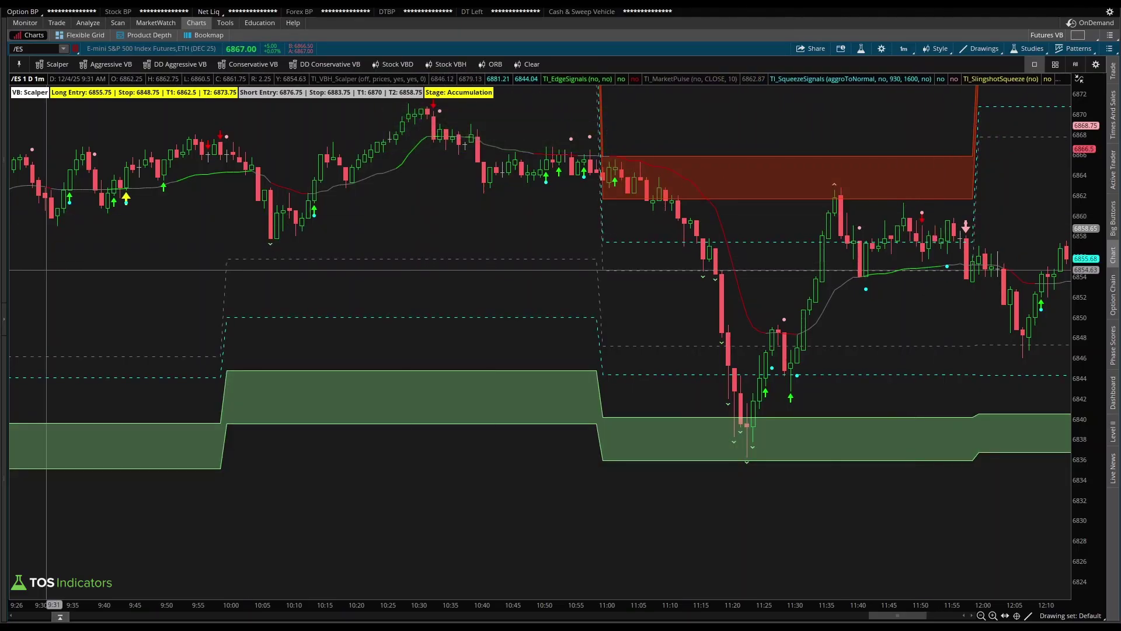
Highlight the 11:00 hour's upper cyan line from about 11:30 to 12:00 in yellow and clear the annotations.
{"action": "left_click_drag", "start_coordinate": [797, 240], "coordinate": [990, 247]}
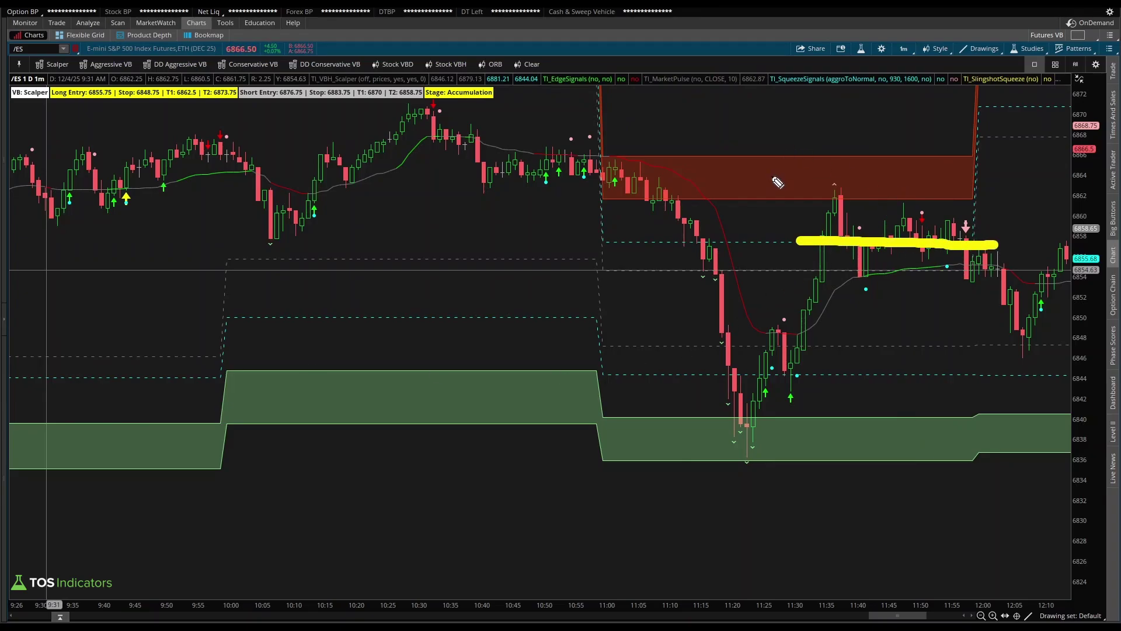
{"action": "key", "text": "ctrl+shift+2"}
{"action": "key", "text": "ctrl+shift+6"}
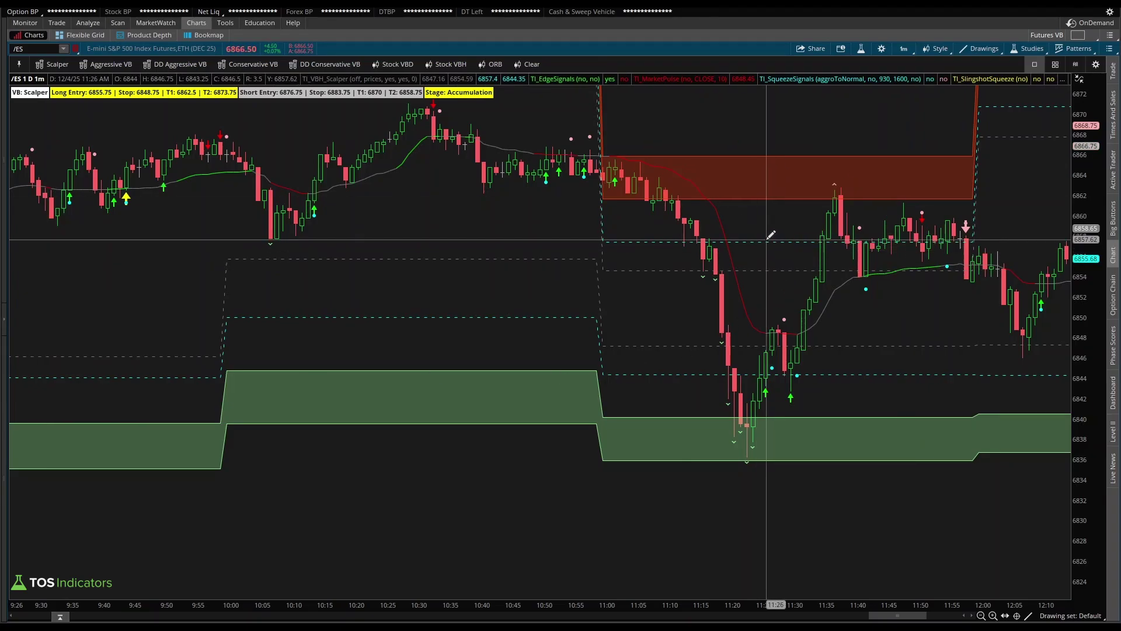
{"action": "left_click_drag", "start_coordinate": [767, 241], "coordinate": [43, 322]}
{"action": "key", "text": "Escape"}
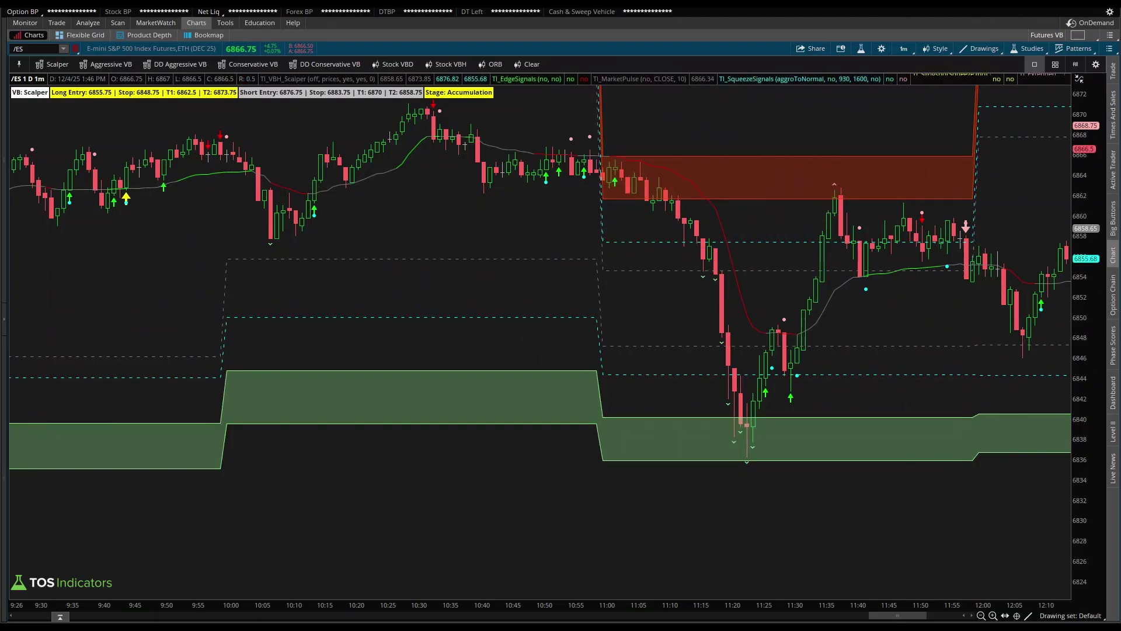
Trace the decline from the upper cyan line near 11:47 toward 12:10 and review the rest of the session.
{"action": "mouse_move", "coordinate": [899, 240]}
{"action": "left_mouse_down"}
{"action": "mouse_move", "coordinate": [983, 274]}
{"action": "mouse_move", "coordinate": [1043, 357]}
{"action": "mouse_move", "coordinate": [1048, 345]}
{"action": "mouse_move", "coordinate": [1055, 356]}
{"action": "left_mouse_up"}
{"action": "scroll", "coordinate": [870, 346], "scroll_direction": "down", "scroll_amount": 10}
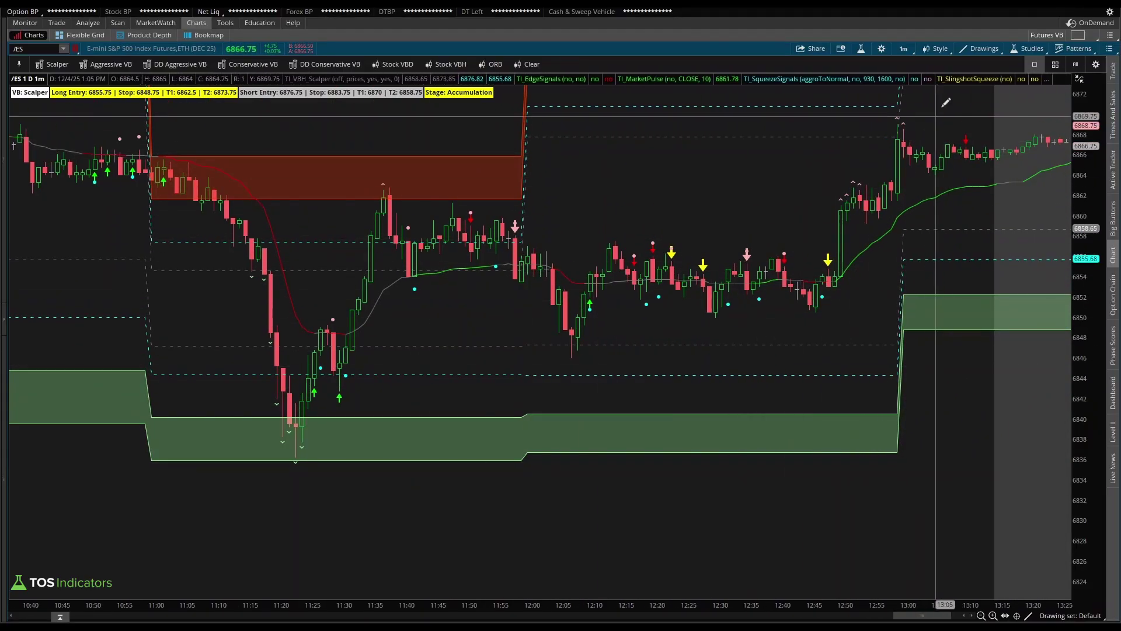
{"action": "scroll", "coordinate": [494, 274], "scroll_direction": "up", "scroll_amount": 3}
{"action": "scroll", "coordinate": [494, 274], "scroll_direction": "up", "scroll_amount": 6}
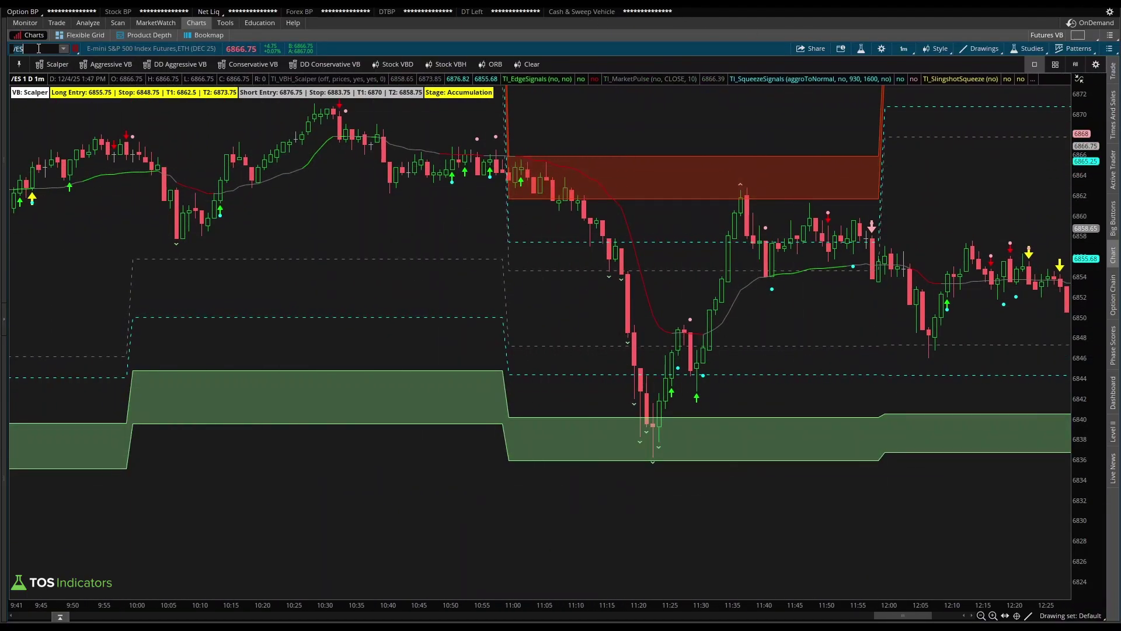
Load /MES and then SPX on the chart to view their Scalper Volatility Box zones.
{"action": "type", "text": "ES"}
{"action": "key", "text": "Return"}
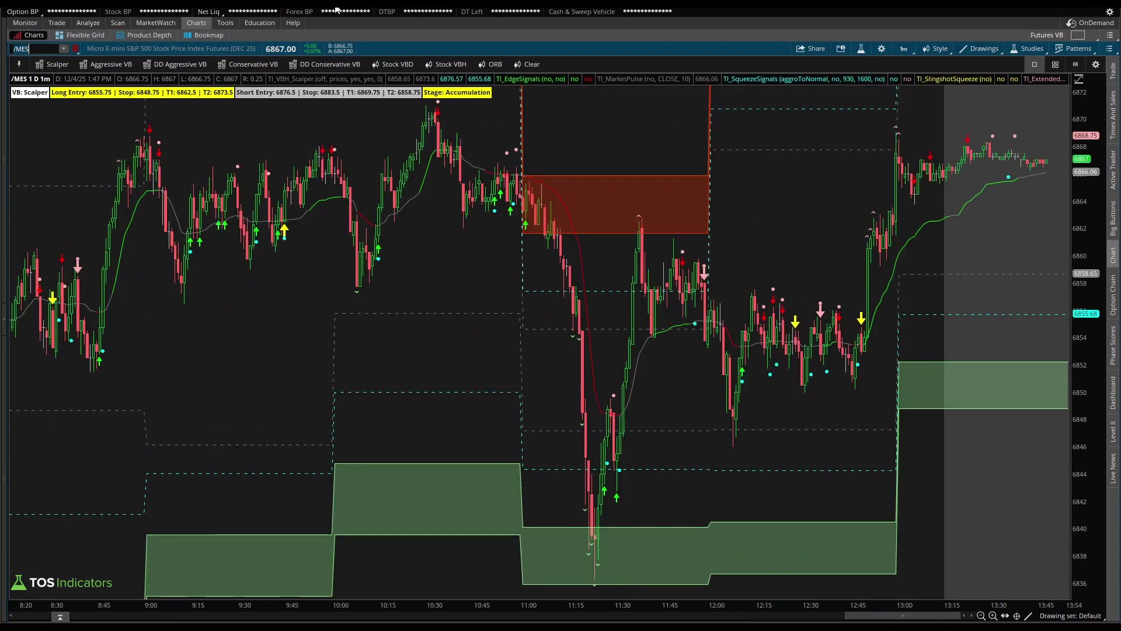
{"action": "key", "text": "Return"}
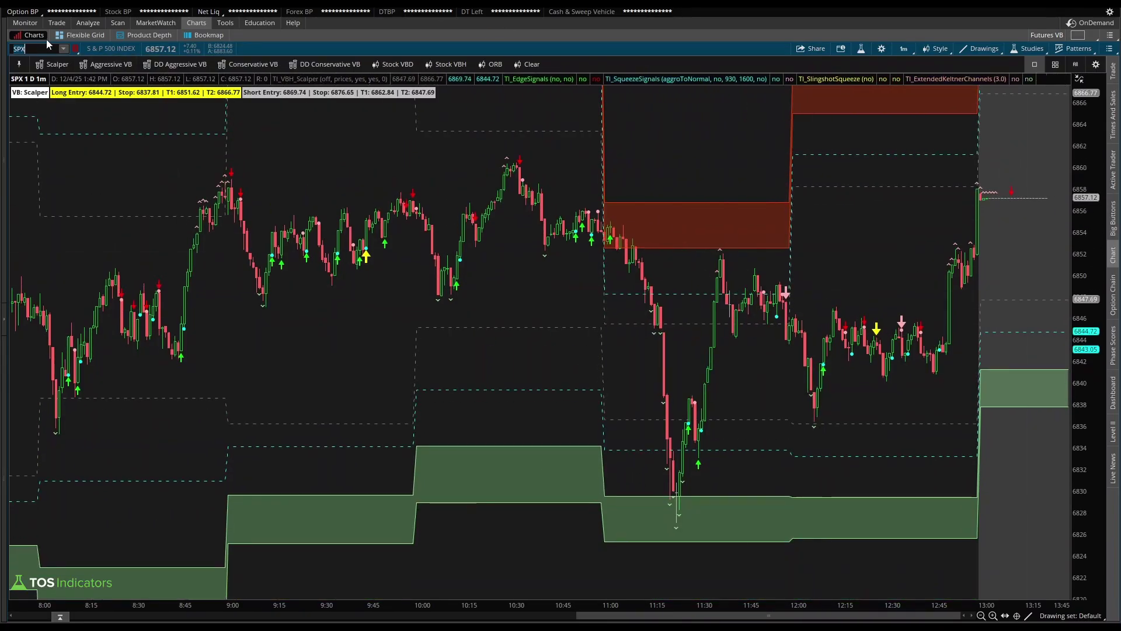
Change the chart symbol to SPY and apply the Stock VBH study set.
{"action": "key", "text": "BackSpace"}
{"action": "type", "text": "Y"}
{"action": "key", "text": "Return"}
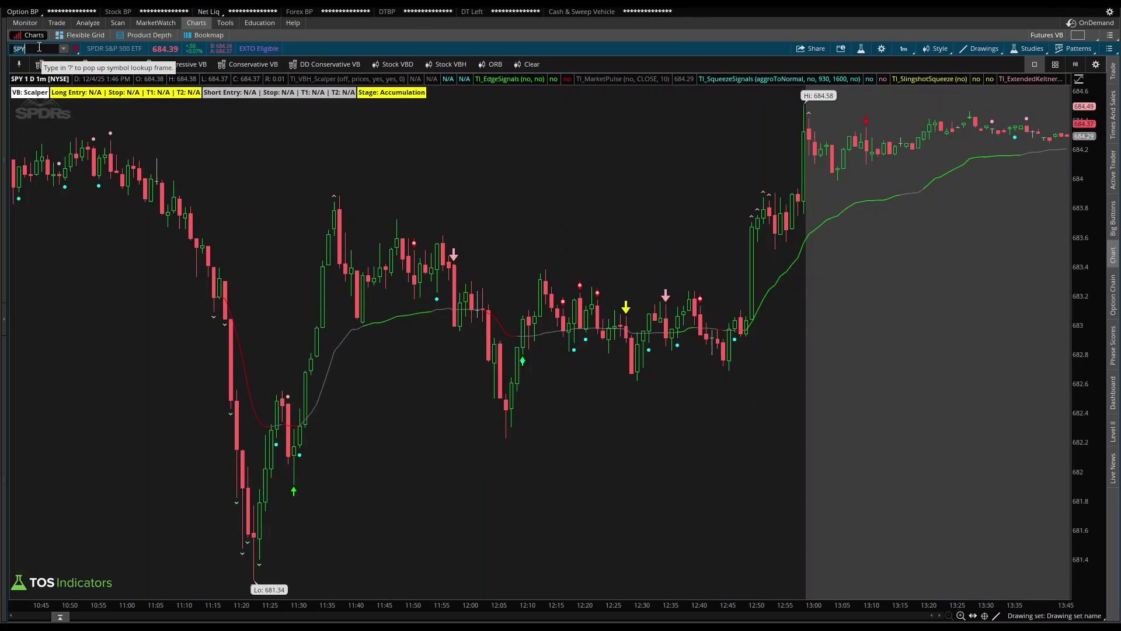
{"action": "left_click", "coordinate": [447, 64]}
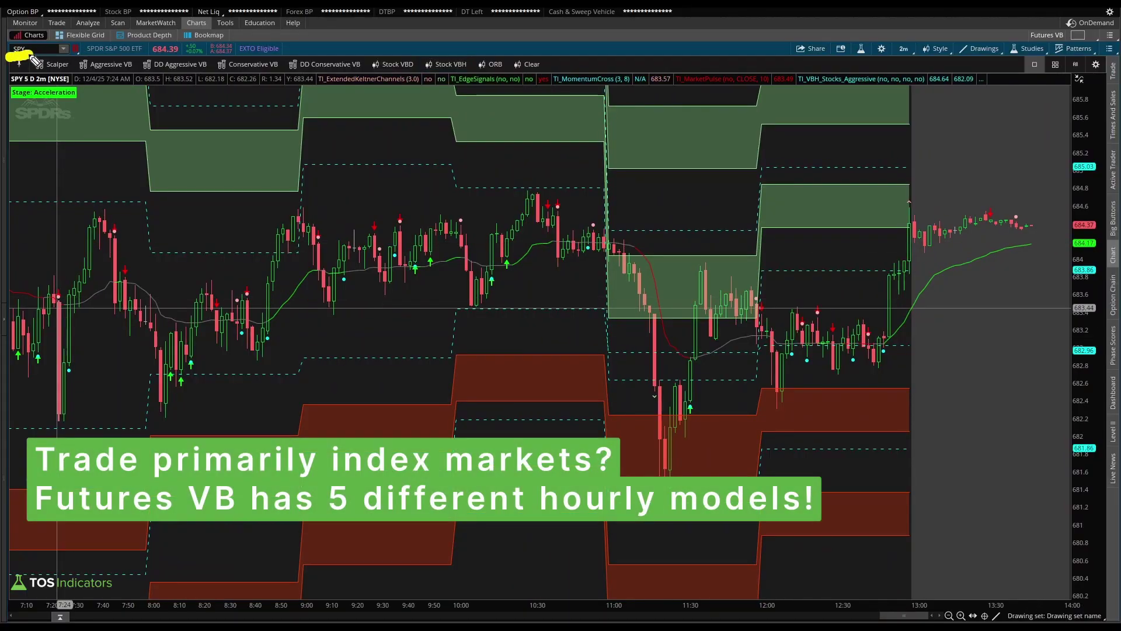
Outline the five models from Scalper to DD Conservative VB, point an arrow at them from an underlined "5", and clear the marks.
{"action": "mouse_move", "coordinate": [30, 74]}
{"action": "left_mouse_down"}
{"action": "mouse_move", "coordinate": [357, 79]}
{"action": "mouse_move", "coordinate": [368, 48]}
{"action": "mouse_move", "coordinate": [24, 58]}
{"action": "left_mouse_up"}
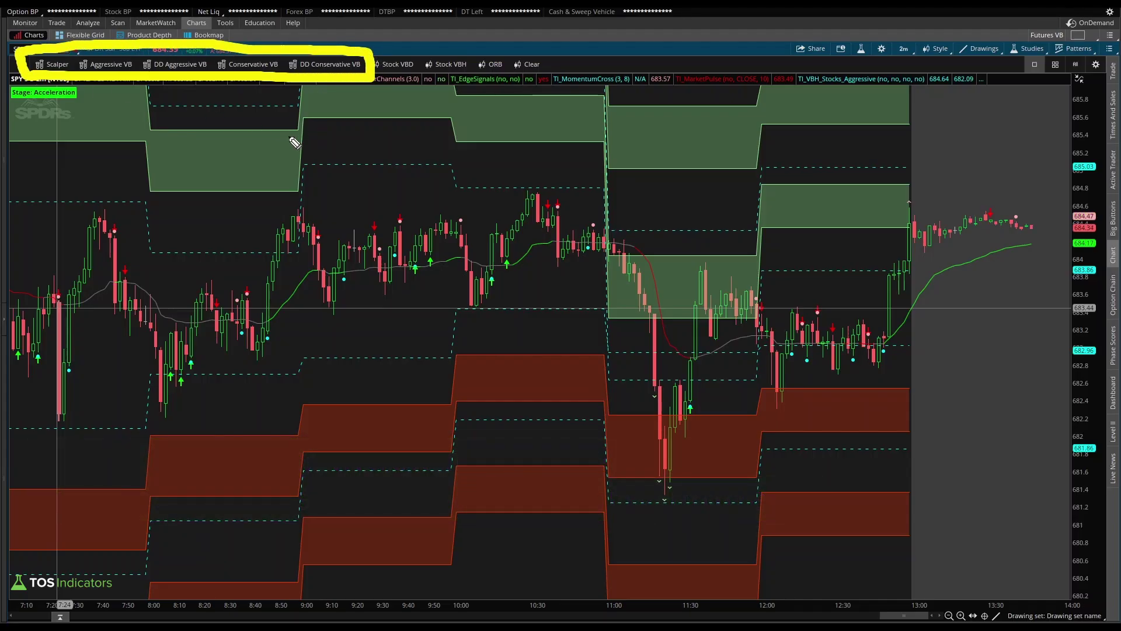
{"action": "left_click_drag", "start_coordinate": [121, 145], "coordinate": [120, 95]}
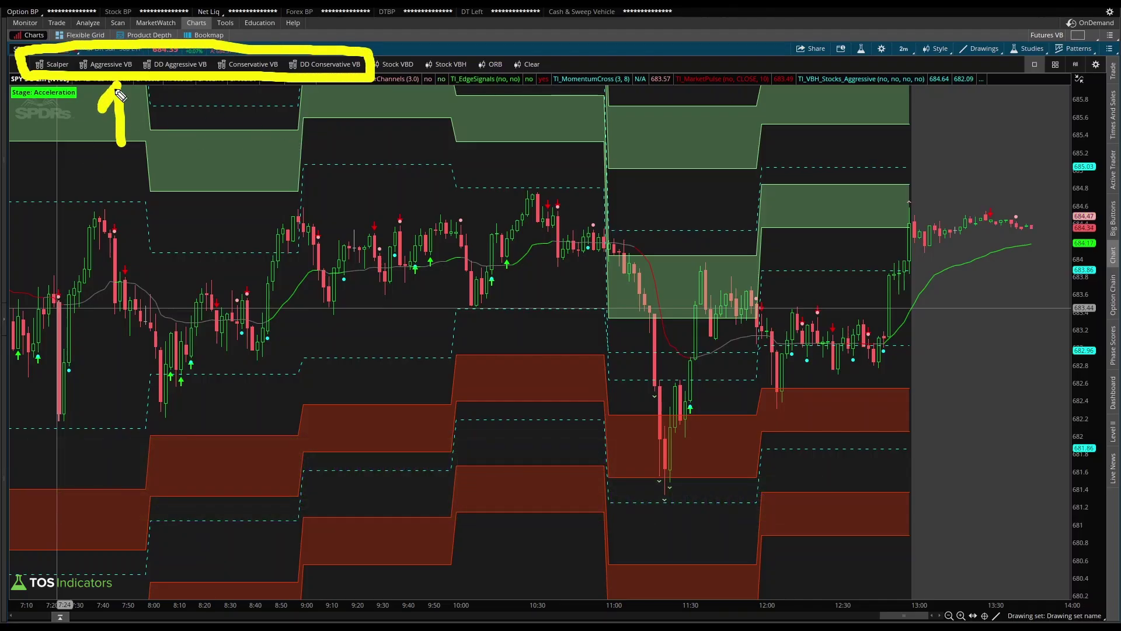
{"action": "mouse_move", "coordinate": [121, 146]}
{"action": "left_mouse_down"}
{"action": "mouse_move", "coordinate": [95, 185]}
{"action": "mouse_move", "coordinate": [169, 198]}
{"action": "left_mouse_up"}
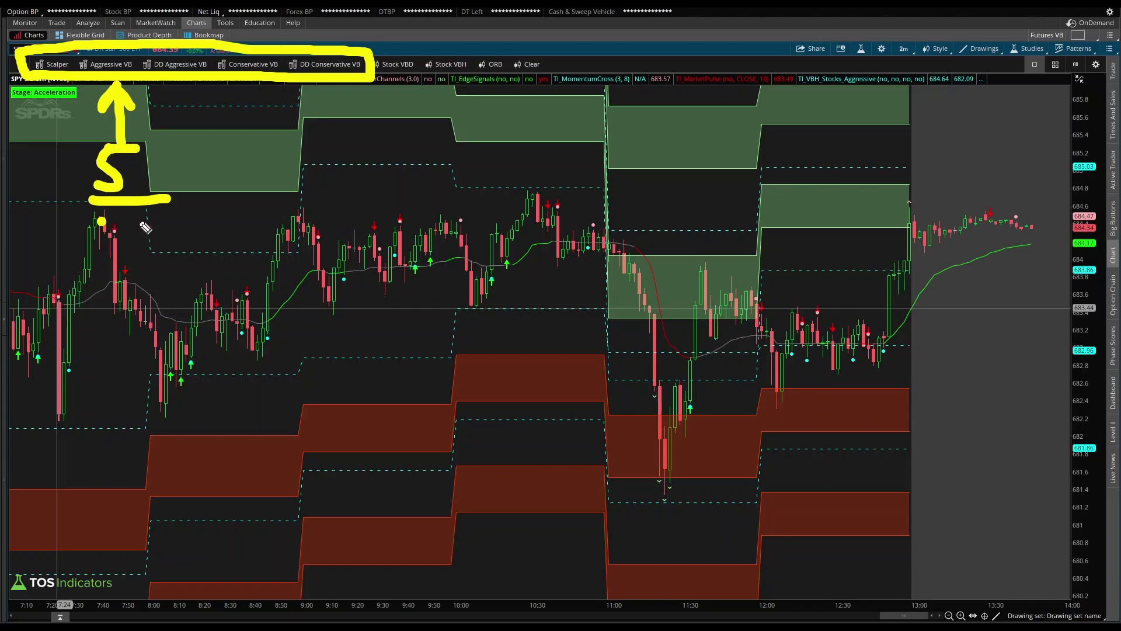
{"action": "left_click_drag", "start_coordinate": [98, 220], "coordinate": [206, 217]}
{"action": "key", "text": "e"}
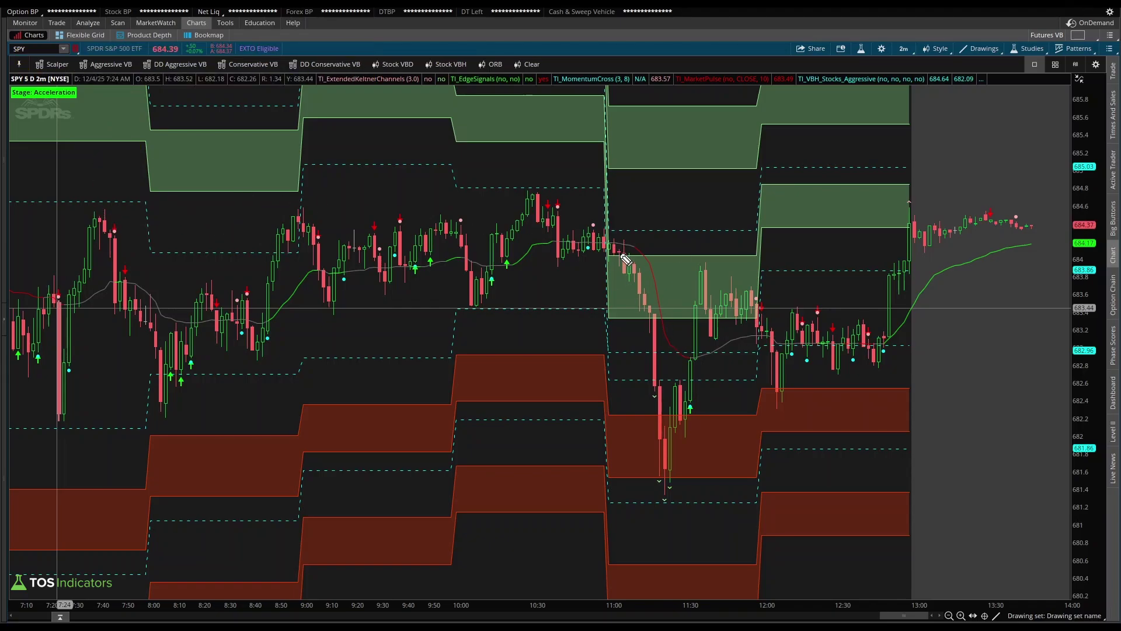
Trace SPY's 11:00 hour sell-off into the red zone, repeating the arrow on the one-day, one-minute chart.
{"action": "left_click_drag", "start_coordinate": [605, 243], "coordinate": [664, 476]}
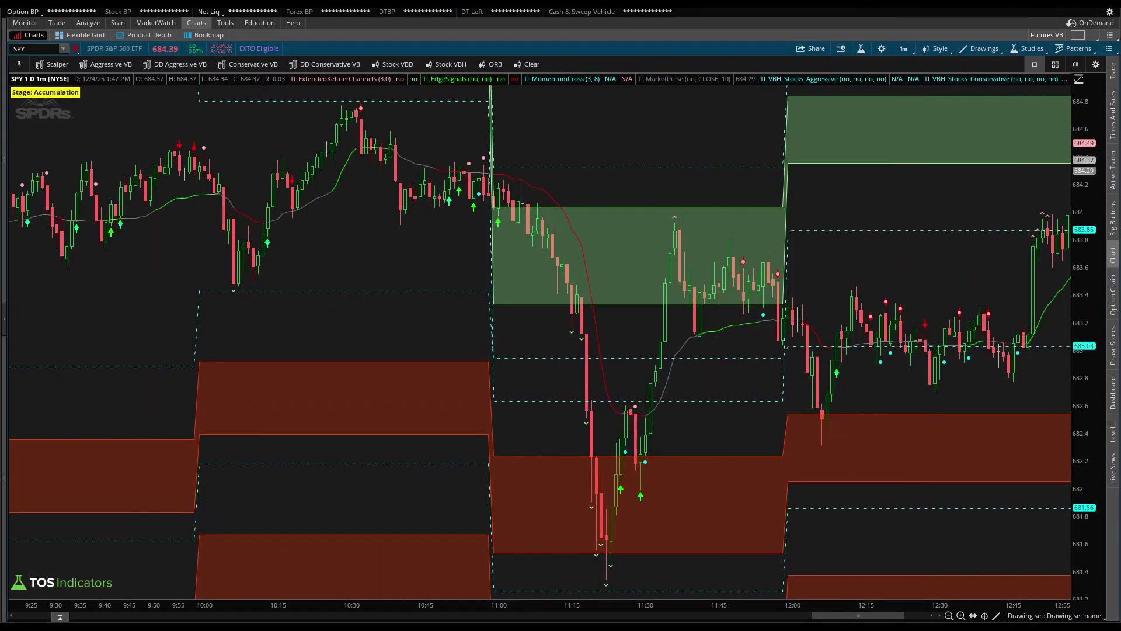
{"action": "mouse_move", "coordinate": [549, 246]}
{"action": "left_mouse_down"}
{"action": "mouse_move", "coordinate": [607, 553]}
{"action": "mouse_move", "coordinate": [589, 558]}
{"action": "left_mouse_up"}
Add yellow marks from the 11:00 red zone out toward 12:50, trace the rebound toward 11:35, and clear everything.
{"action": "mouse_move", "coordinate": [502, 549]}
{"action": "left_mouse_down"}
{"action": "mouse_move", "coordinate": [665, 552]}
{"action": "mouse_move", "coordinate": [708, 502]}
{"action": "mouse_move", "coordinate": [732, 536]}
{"action": "mouse_move", "coordinate": [730, 519]}
{"action": "left_mouse_up"}
{"action": "mouse_move", "coordinate": [729, 500]}
{"action": "left_mouse_down"}
{"action": "mouse_move", "coordinate": [750, 489]}
{"action": "mouse_move", "coordinate": [757, 518]}
{"action": "left_mouse_up"}
{"action": "mouse_move", "coordinate": [774, 478]}
{"action": "left_mouse_down"}
{"action": "mouse_move", "coordinate": [783, 501]}
{"action": "mouse_move", "coordinate": [793, 466]}
{"action": "mouse_move", "coordinate": [866, 455]}
{"action": "left_mouse_up"}
{"action": "mouse_move", "coordinate": [921, 409]}
{"action": "left_mouse_down"}
{"action": "mouse_move", "coordinate": [929, 437]}
{"action": "mouse_move", "coordinate": [985, 430]}
{"action": "left_mouse_up"}
{"action": "left_click_drag", "start_coordinate": [983, 379], "coordinate": [1006, 420]}
{"action": "mouse_move", "coordinate": [894, 464]}
{"action": "left_mouse_down"}
{"action": "mouse_move", "coordinate": [922, 508]}
{"action": "mouse_move", "coordinate": [953, 519]}
{"action": "left_mouse_up"}
{"action": "left_click_drag", "start_coordinate": [974, 444], "coordinate": [976, 526]}
{"action": "left_click_drag", "start_coordinate": [990, 470], "coordinate": [1037, 499]}
{"action": "mouse_move", "coordinate": [595, 510]}
{"action": "left_mouse_down"}
{"action": "mouse_move", "coordinate": [645, 339]}
{"action": "mouse_move", "coordinate": [671, 354]}
{"action": "left_mouse_up"}
{"action": "key", "text": "Escape"}
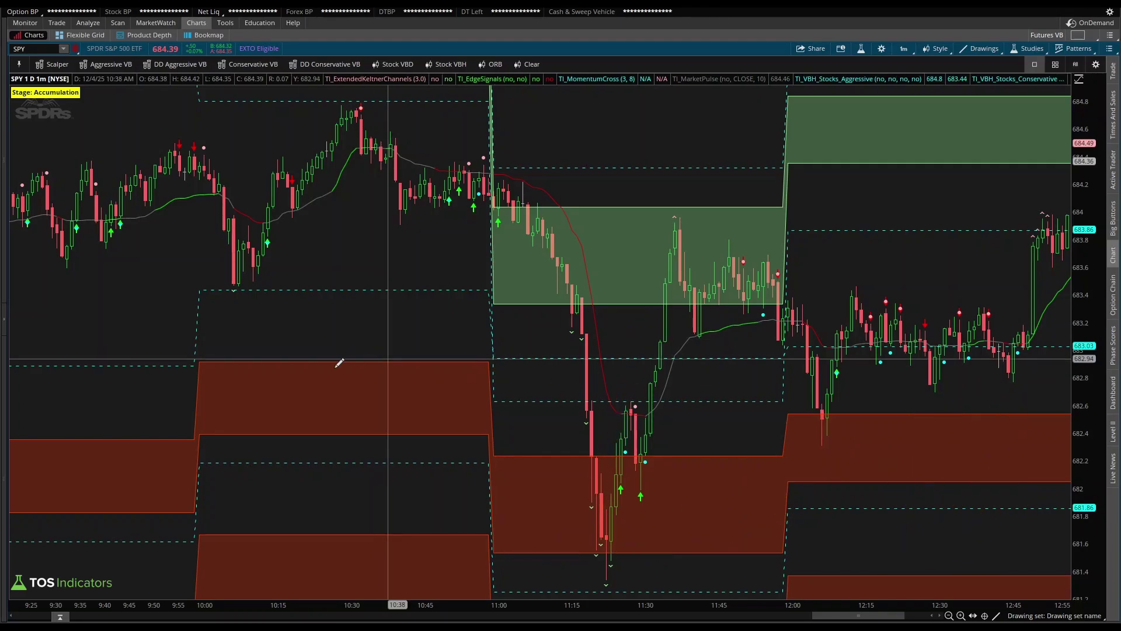
Mark the 11:00 hour's dashed cyan line at 682.94 with a yellow arrow and clear it.
{"action": "left_click_drag", "start_coordinate": [980, 354], "coordinate": [777, 354]}
{"action": "scroll", "coordinate": [483, 374], "scroll_direction": "up", "scroll_amount": 5}
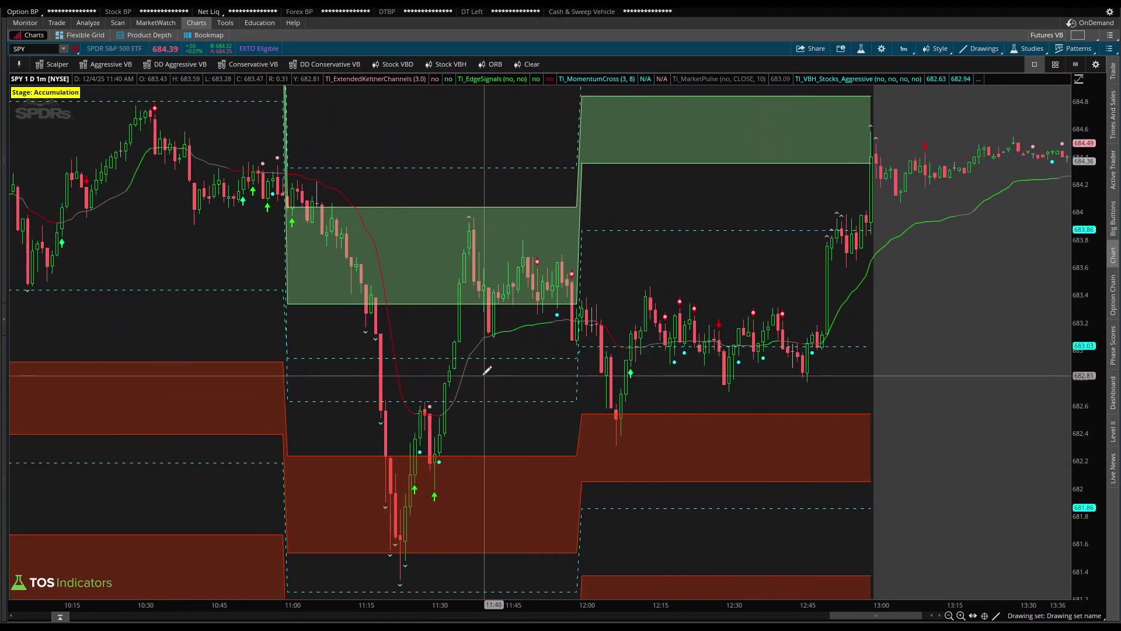
{"action": "scroll", "coordinate": [482, 481], "scroll_direction": "up", "scroll_amount": 4}
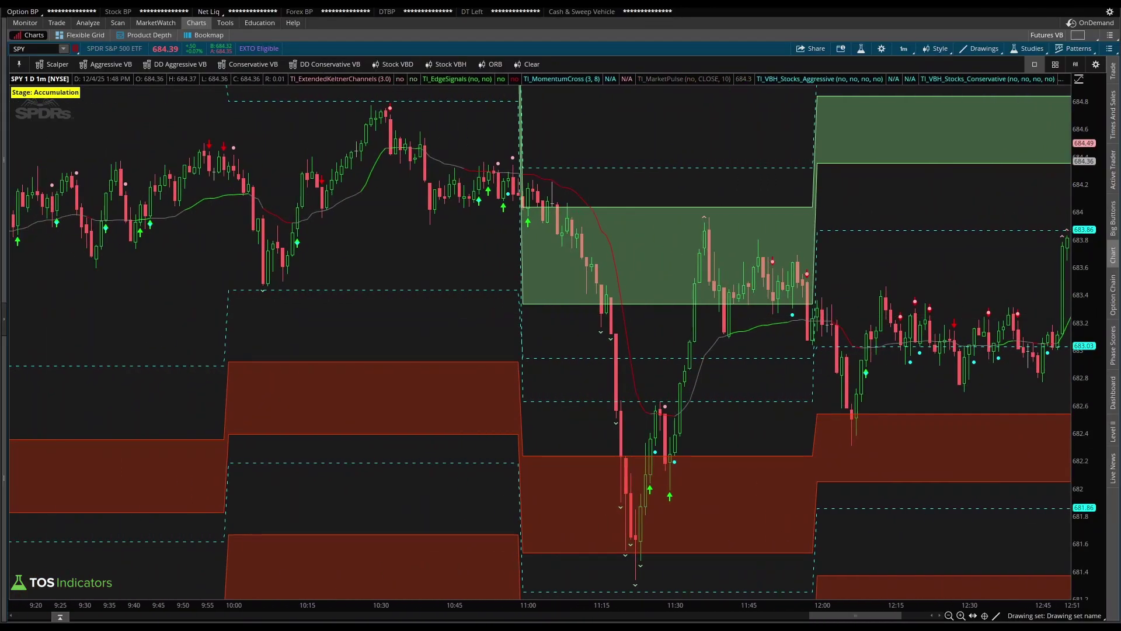
{"action": "mouse_move", "coordinate": [603, 361]}
{"action": "left_mouse_down"}
{"action": "mouse_move", "coordinate": [638, 564]}
{"action": "mouse_move", "coordinate": [695, 549]}
{"action": "mouse_move", "coordinate": [698, 366]}
{"action": "mouse_move", "coordinate": [678, 367]}
{"action": "left_mouse_up"}
{"action": "left_click_drag", "start_coordinate": [702, 351], "coordinate": [706, 378]}
{"action": "key", "text": "e"}
Circle the green signal arrows near 11:28, then point arrows at the red zone's upper edge and the cyan line above, clearing all marks.
{"action": "mouse_move", "coordinate": [655, 497]}
{"action": "left_mouse_down"}
{"action": "mouse_move", "coordinate": [638, 501]}
{"action": "mouse_move", "coordinate": [672, 489]}
{"action": "left_mouse_up"}
{"action": "key", "text": "Escape"}
{"action": "left_click_drag", "start_coordinate": [577, 454], "coordinate": [633, 455]}
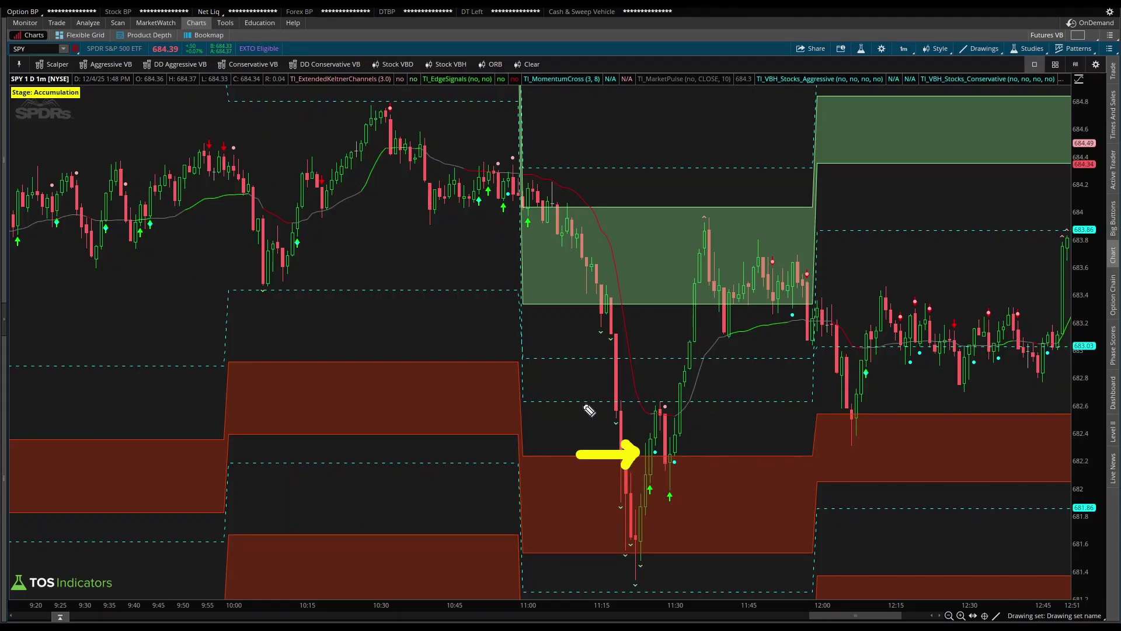
{"action": "mouse_move", "coordinate": [530, 401]}
{"action": "left_mouse_down"}
{"action": "mouse_move", "coordinate": [563, 403]}
{"action": "mouse_move", "coordinate": [562, 416]}
{"action": "left_mouse_up"}
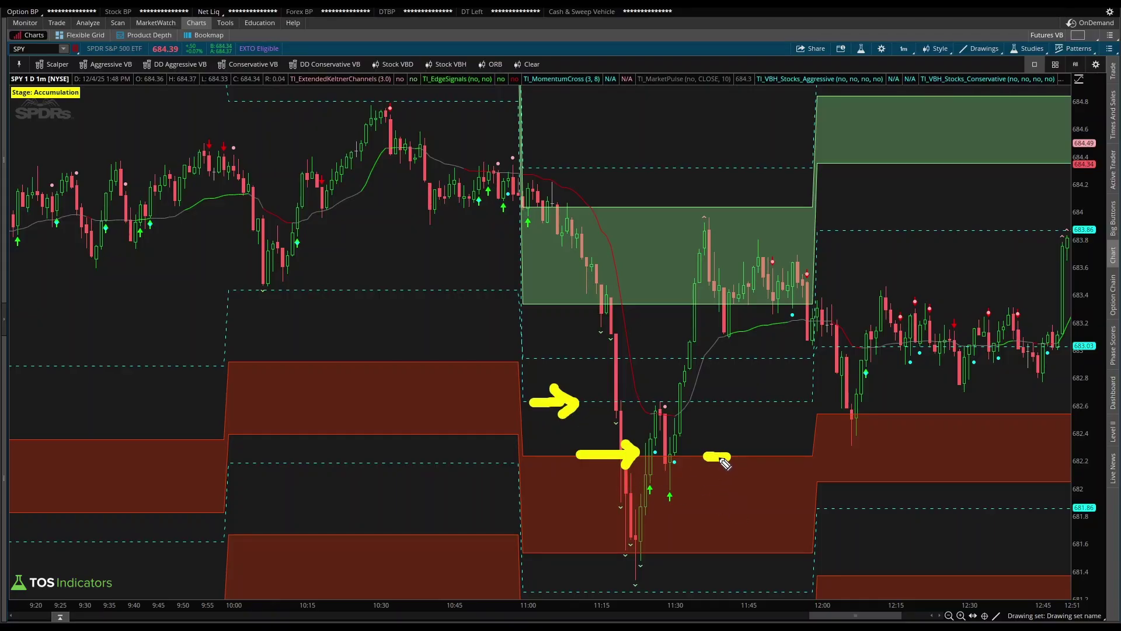
{"action": "key", "text": "shift+F9"}
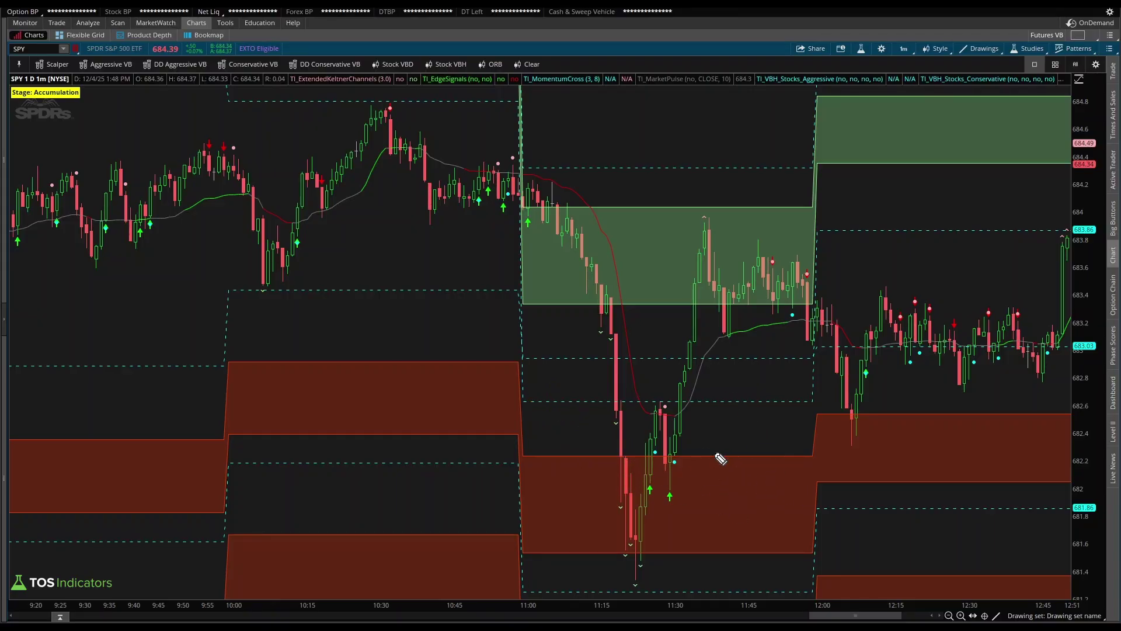
Mark the red zone's upper edge around 11:20 to 11:35, trace the rebound toward 11:43, and clear the annotations.
{"action": "left_click_drag", "start_coordinate": [693, 422], "coordinate": [710, 461]}
{"action": "key", "text": "e"}
{"action": "mouse_move", "coordinate": [618, 456]}
{"action": "left_mouse_down"}
{"action": "mouse_move", "coordinate": [684, 460]}
{"action": "mouse_move", "coordinate": [668, 479]}
{"action": "left_mouse_up"}
{"action": "mouse_move", "coordinate": [672, 437]}
{"action": "left_mouse_down"}
{"action": "mouse_move", "coordinate": [734, 272]}
{"action": "mouse_move", "coordinate": [738, 312]}
{"action": "left_mouse_up"}
{"action": "key", "text": "e"}
Bracket the 11:00 red zone with an arrow and an underlined note, trace the sell-off through it, and clear the annotations.
{"action": "mouse_move", "coordinate": [596, 453]}
{"action": "left_mouse_down"}
{"action": "mouse_move", "coordinate": [563, 510]}
{"action": "mouse_move", "coordinate": [593, 542]}
{"action": "left_mouse_up"}
{"action": "left_click_drag", "start_coordinate": [559, 501], "coordinate": [547, 497]}
{"action": "mouse_move", "coordinate": [459, 476]}
{"action": "left_mouse_down"}
{"action": "mouse_move", "coordinate": [446, 501]}
{"action": "mouse_move", "coordinate": [468, 483]}
{"action": "left_mouse_up"}
{"action": "left_click_drag", "start_coordinate": [423, 540], "coordinate": [503, 531]}
{"action": "mouse_move", "coordinate": [560, 257]}
{"action": "left_mouse_down"}
{"action": "mouse_move", "coordinate": [643, 566]}
{"action": "mouse_move", "coordinate": [654, 570]}
{"action": "left_mouse_up"}
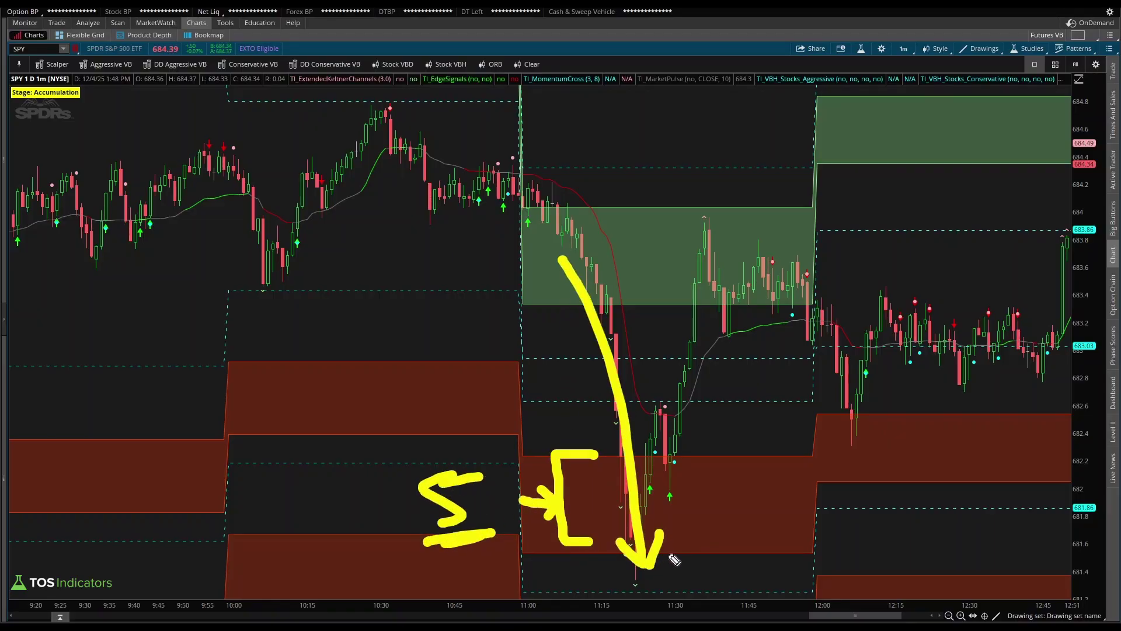
{"action": "key", "text": "Escape"}
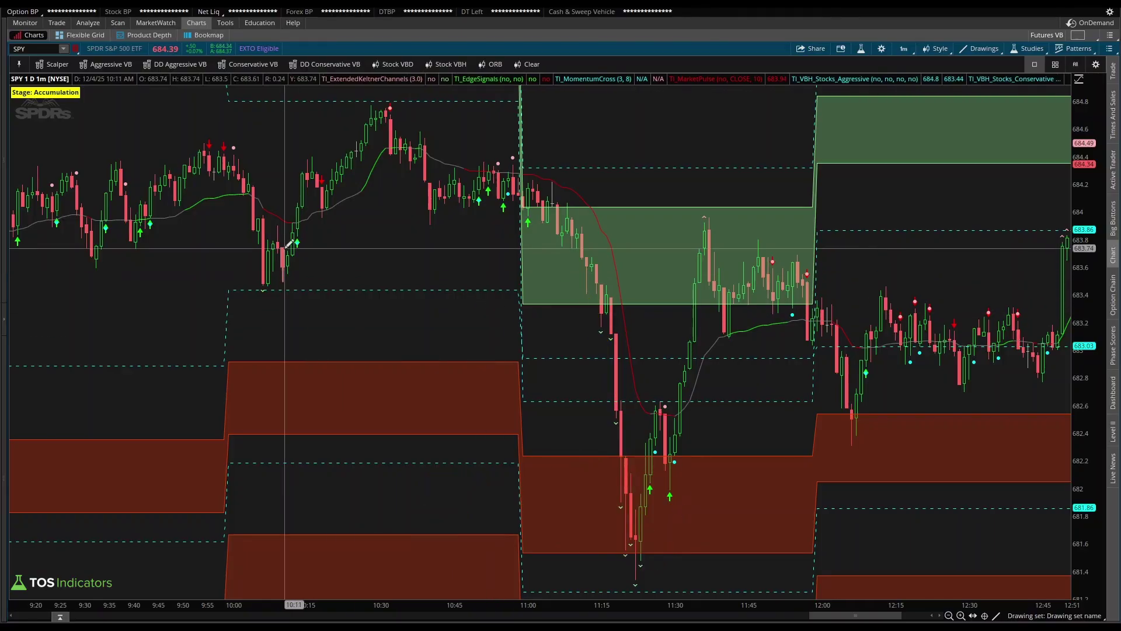
Switch the chart back to /ES and apply the Scalper study set around the 11:00 hour.
{"action": "left_click", "coordinate": [41, 48]}
{"action": "type", "text": "/ES"}
{"action": "key", "text": "Return"}
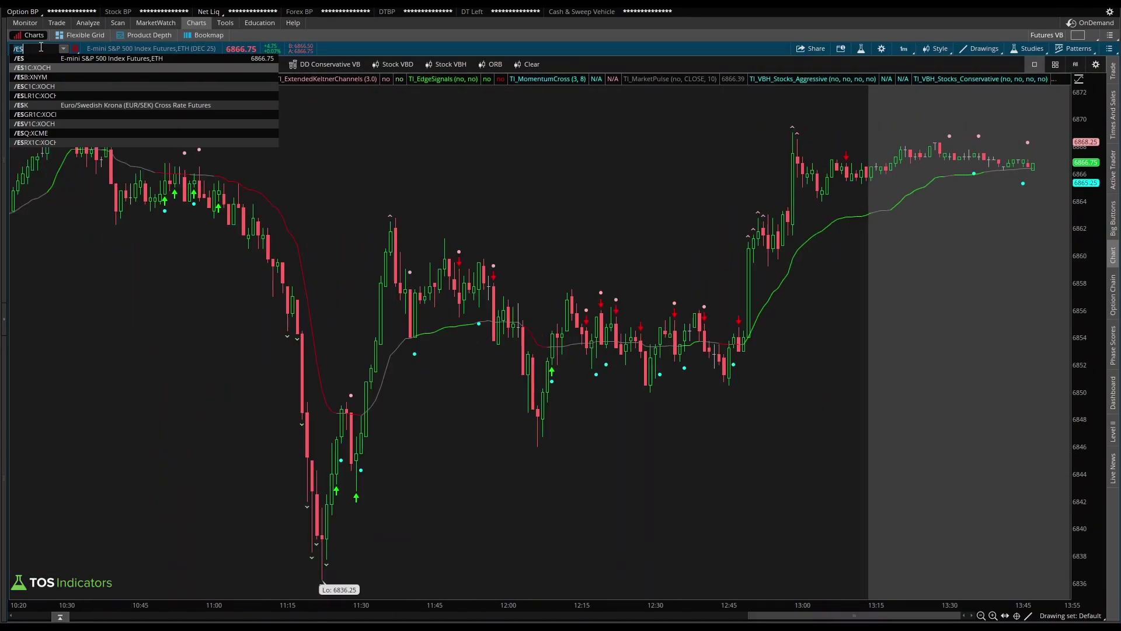
{"action": "scroll", "coordinate": [408, 226], "scroll_direction": "up", "scroll_amount": 10}
{"action": "left_click_drag", "start_coordinate": [732, 616], "coordinate": [911, 616]}
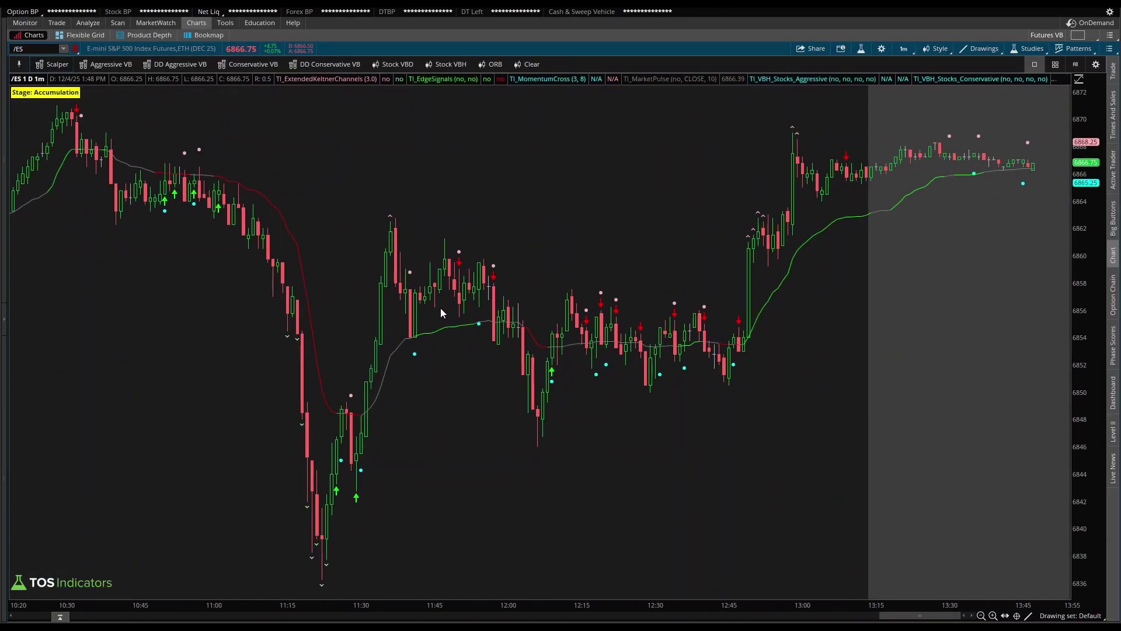
{"action": "scroll", "coordinate": [631, 413], "scroll_direction": "left", "scroll_amount": 1}
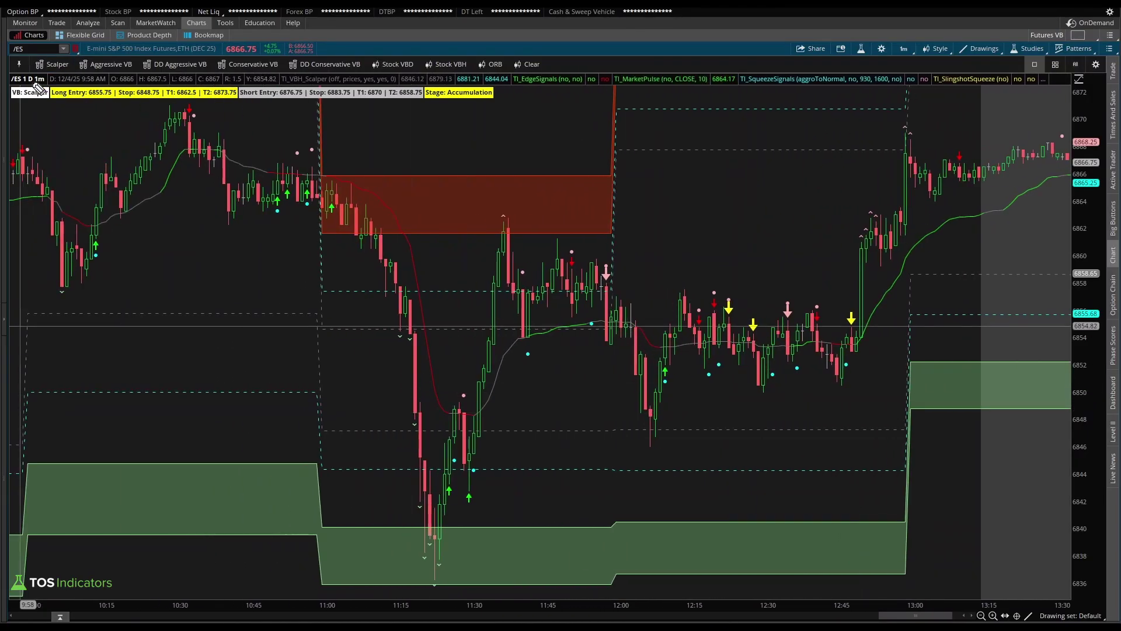
Circle the Scalper model, draw a "5" and arrows tracing the 11:00 hour's rally and the following decline, then clear the annotations.
{"action": "mouse_move", "coordinate": [362, 482]}
{"action": "left_mouse_down"}
{"action": "mouse_move", "coordinate": [330, 512]}
{"action": "mouse_move", "coordinate": [395, 476]}
{"action": "left_mouse_up"}
{"action": "mouse_move", "coordinate": [81, 65]}
{"action": "left_mouse_down"}
{"action": "mouse_move", "coordinate": [50, 40]}
{"action": "mouse_move", "coordinate": [81, 57]}
{"action": "left_mouse_up"}
{"action": "mouse_move", "coordinate": [388, 533]}
{"action": "left_mouse_down"}
{"action": "mouse_move", "coordinate": [462, 529]}
{"action": "mouse_move", "coordinate": [538, 253]}
{"action": "mouse_move", "coordinate": [530, 321]}
{"action": "left_mouse_up"}
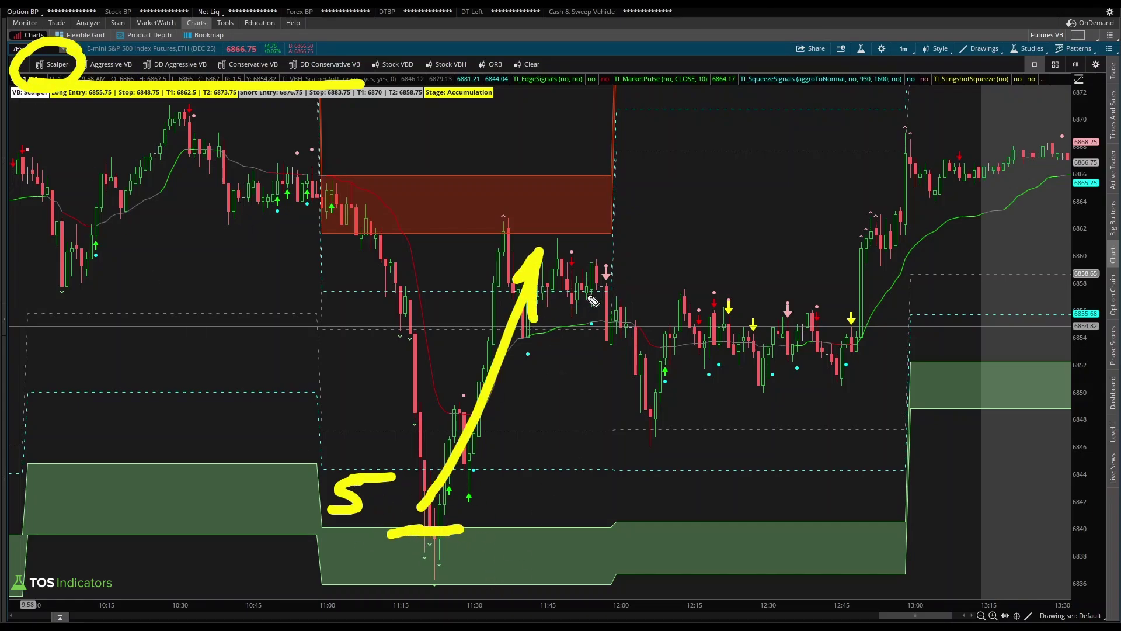
{"action": "left_click_drag", "start_coordinate": [580, 270], "coordinate": [641, 413]}
{"action": "key", "text": "Escape"}
Load SPY on the chart again and display the session's hourly Stock VBH zones.
{"action": "left_click", "coordinate": [26, 48]}
{"action": "type", "text": "SPY"}
{"action": "key", "text": "Return"}
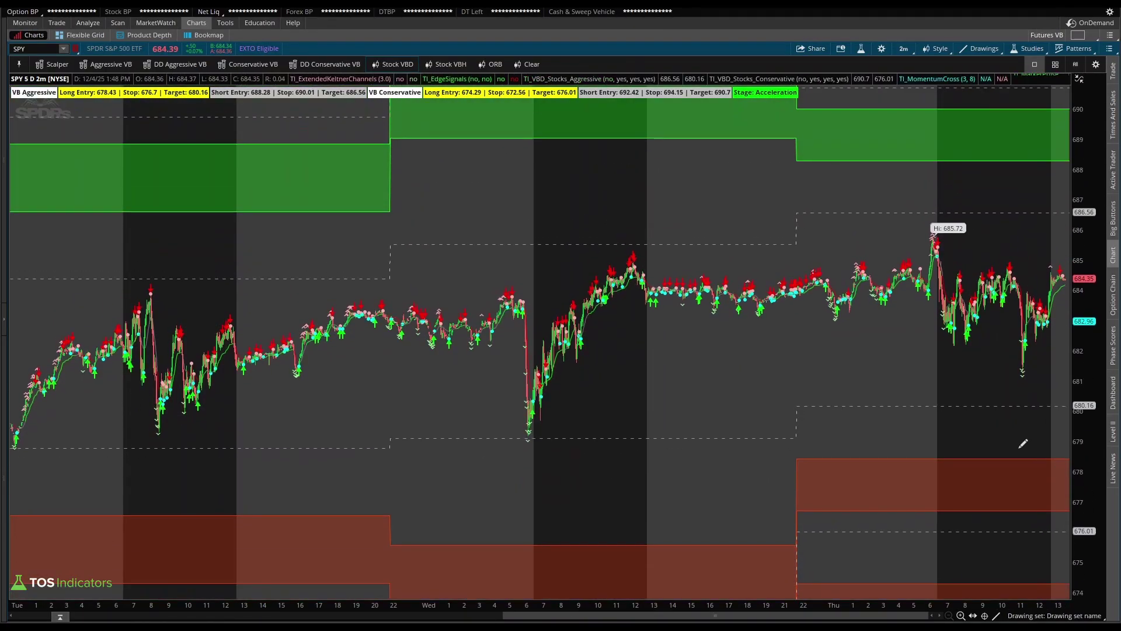
{"action": "left_click", "coordinate": [441, 62]}
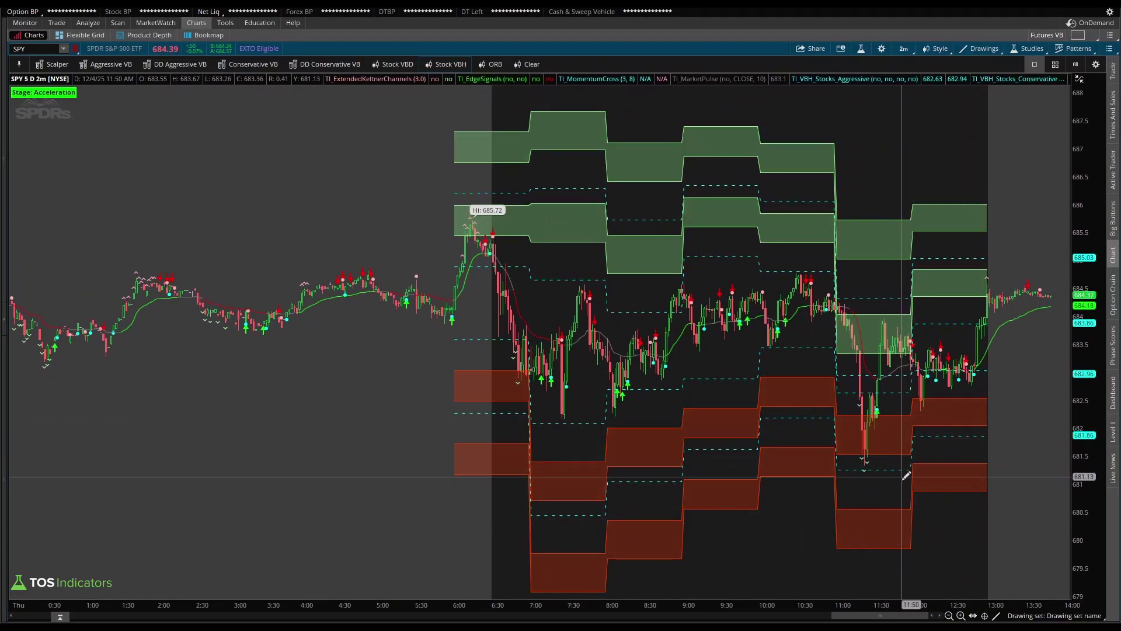
{"action": "scroll", "coordinate": [826, 401], "scroll_direction": "up", "scroll_amount": 2}
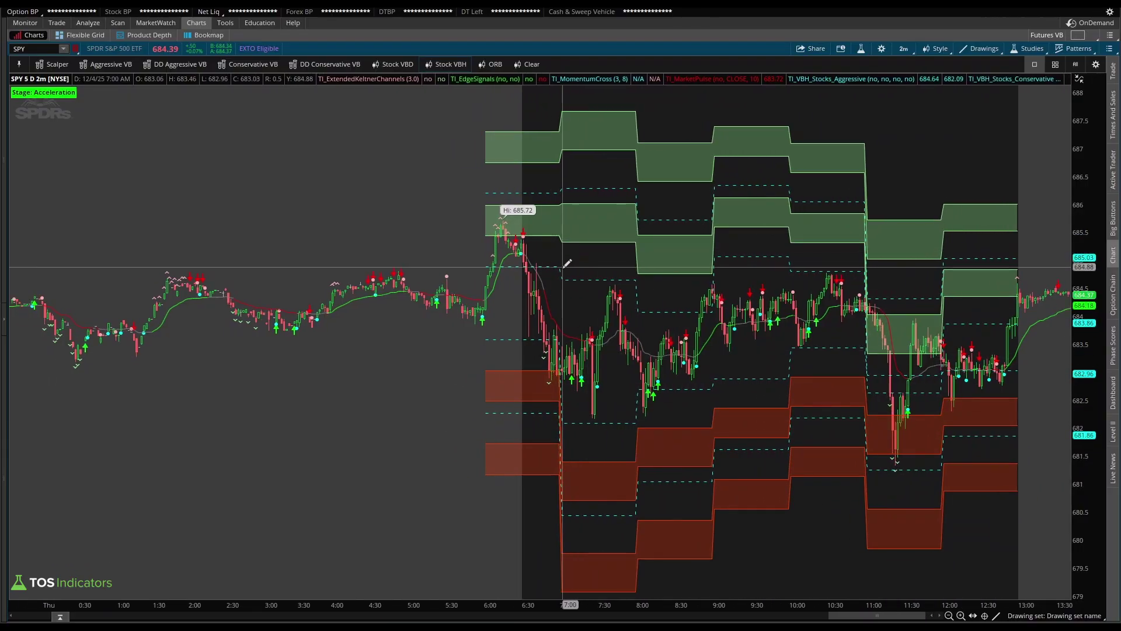
Switch the chart from SPY back to the /ES futures symbol.
{"action": "scroll", "coordinate": [863, 387], "scroll_direction": "down", "scroll_amount": 2}
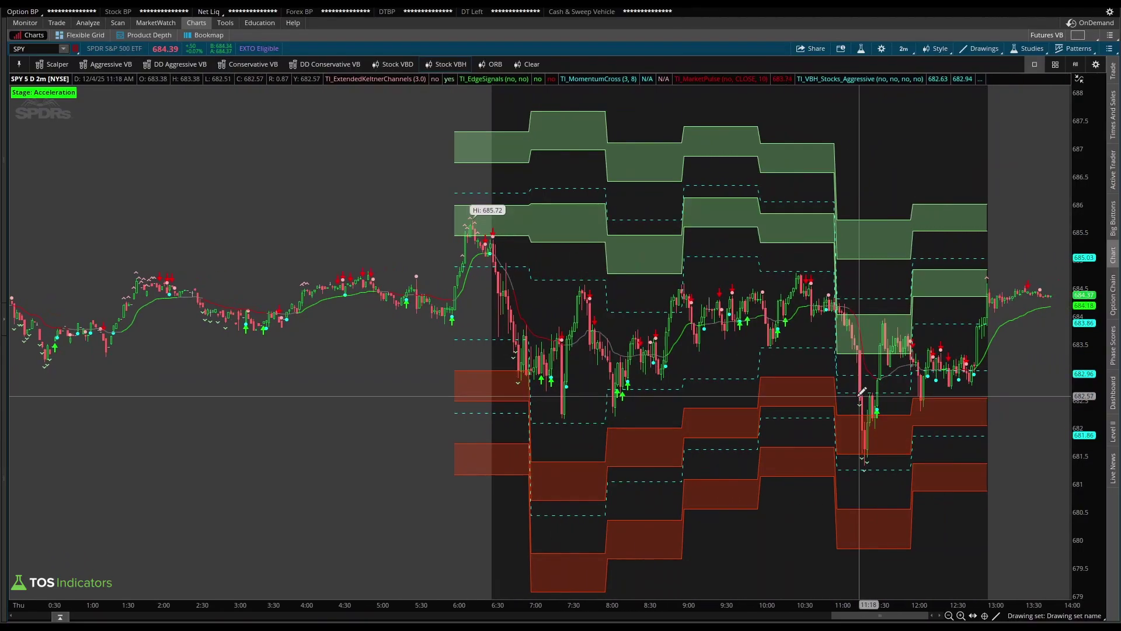
{"action": "left_click", "coordinate": [47, 47]}
{"action": "type", "text": "/ES"}
{"action": "key", "text": "Return"}
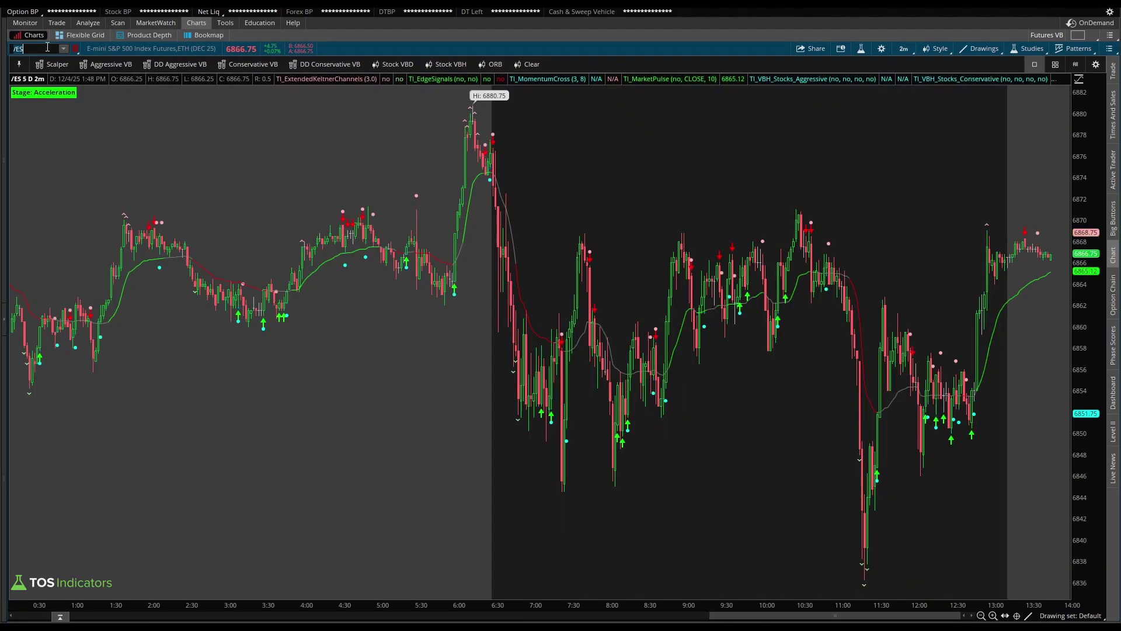
Load /NQ on the chart and apply the Scalper study set to it.
{"action": "type", "text": "/NQ"}
{"action": "key", "text": "Return"}
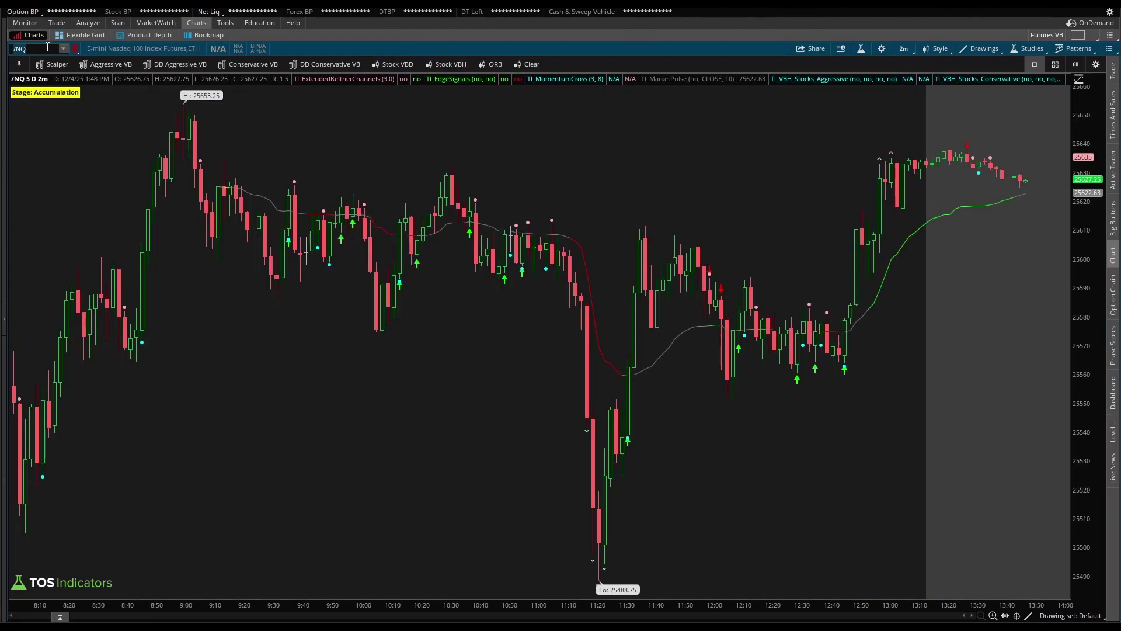
{"action": "left_click", "coordinate": [54, 64]}
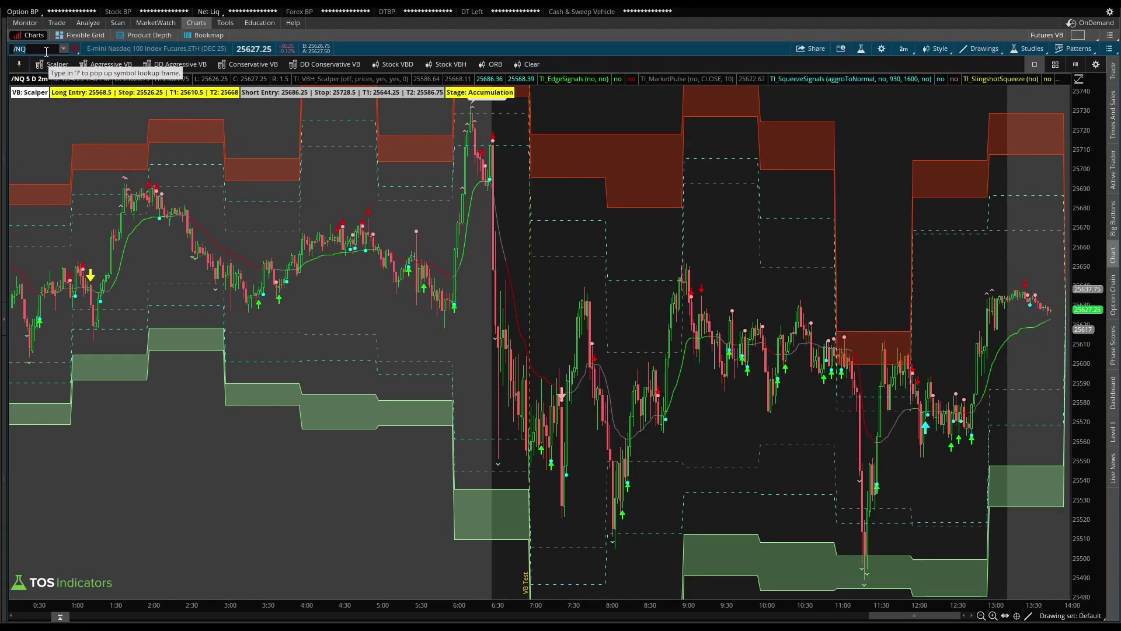
Bring up the /YM chart, followed by the /RTY chart, to view the Scalper zones on each.
{"action": "type", "text": "/YM"}
{"action": "key", "text": "Return"}
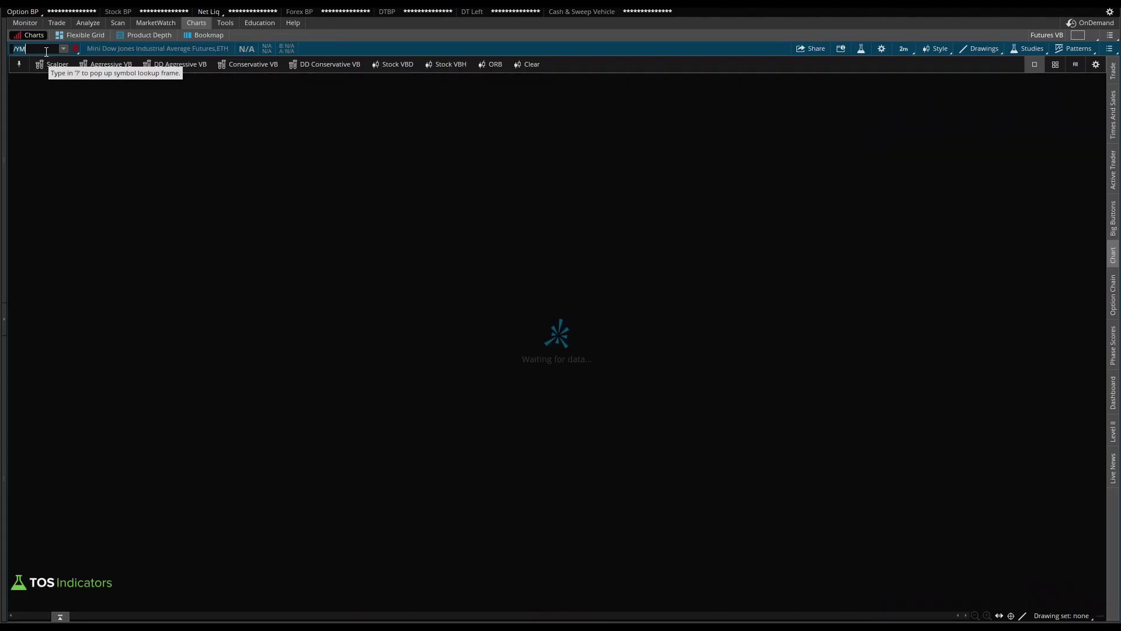
{"action": "type", "text": "/RTY"}
{"action": "key", "text": "Return"}
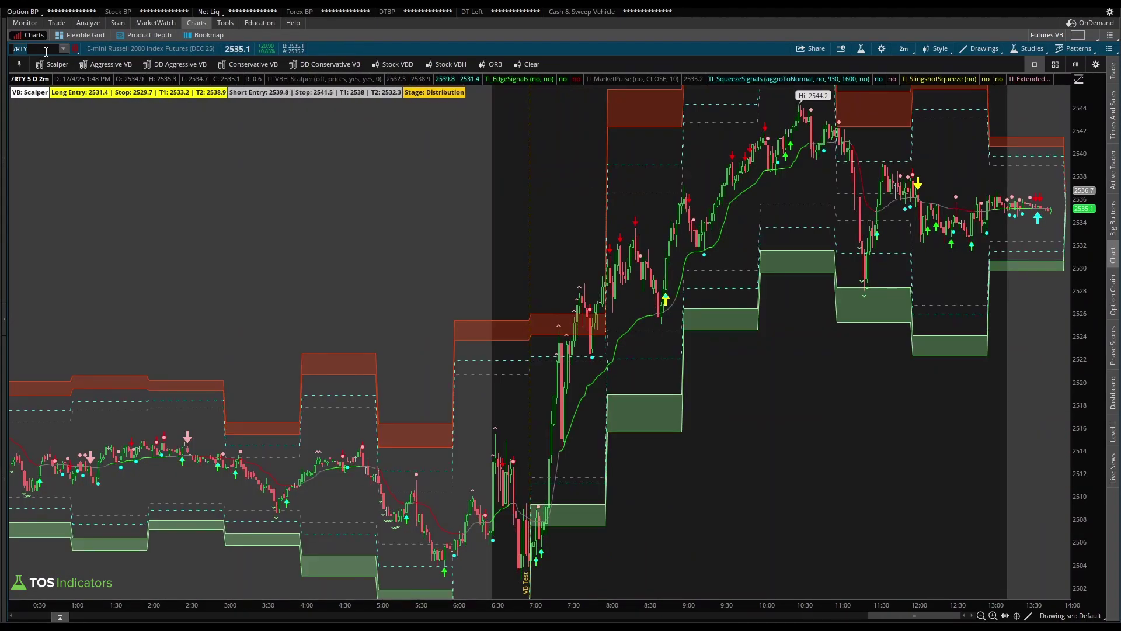